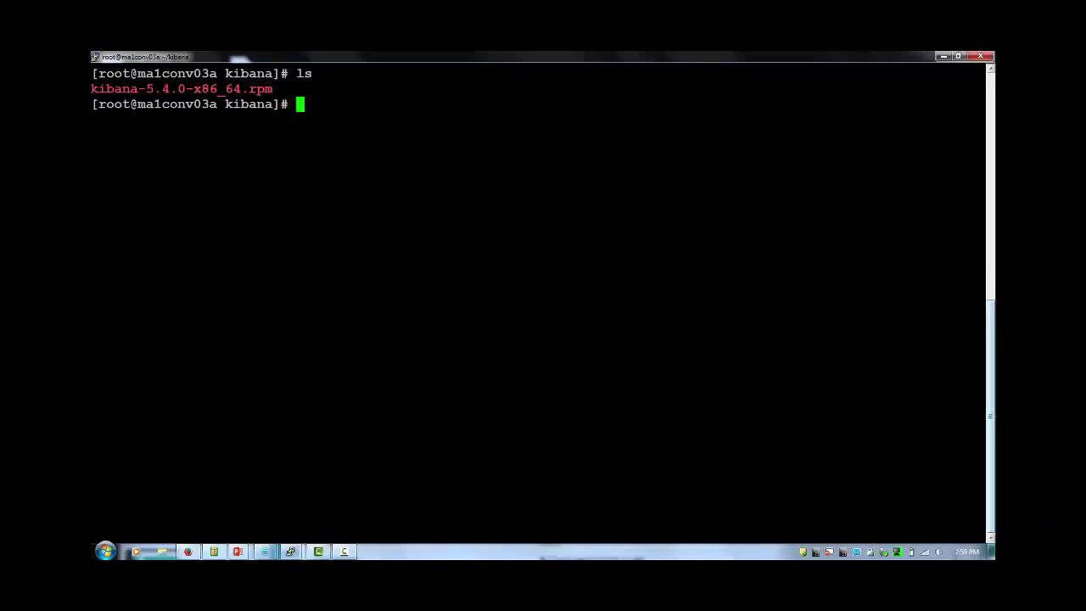
{"action": "left_click_drag", "start_coordinate": [146, 88], "coordinate": [185, 88]}
{"action": "type", "text": "rpm"}
{"action": "key", "text": "BackSpace"}
{"action": "key", "text": "BackSpace"}
{"action": "key", "text": "BackSpace"}
{"action": "key", "text": "BackSpace"}
Step: List the Elasticsearch indices by running curl -XGET 10.10.10.71:9200/_cat/indices/
{"action": "type", "text": "curl -XGET 10.10.10.71:9200/_cat/indices/"}
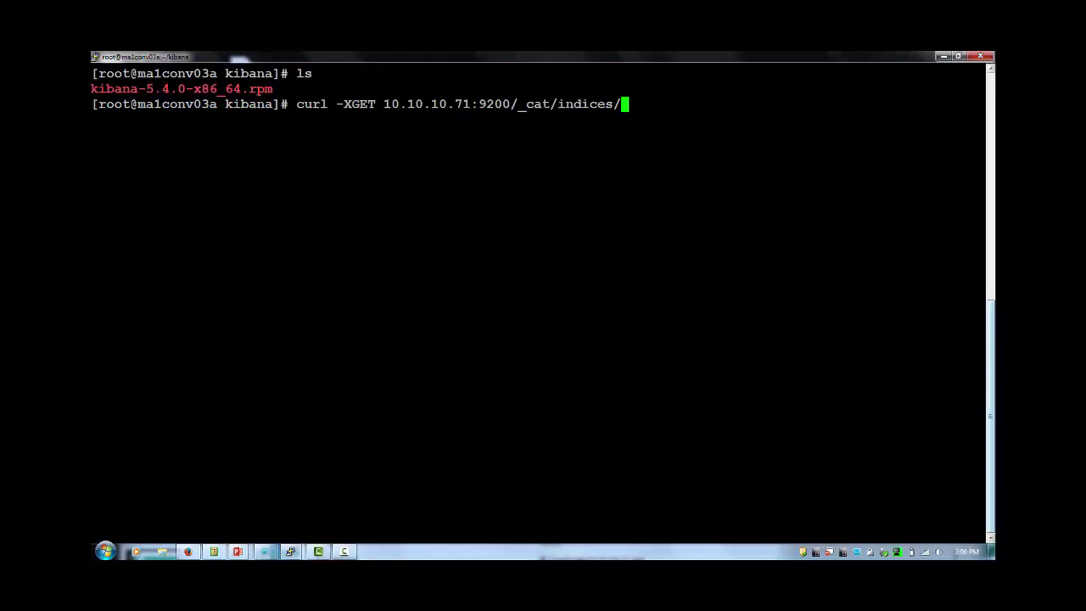
{"action": "key", "text": "Return"}
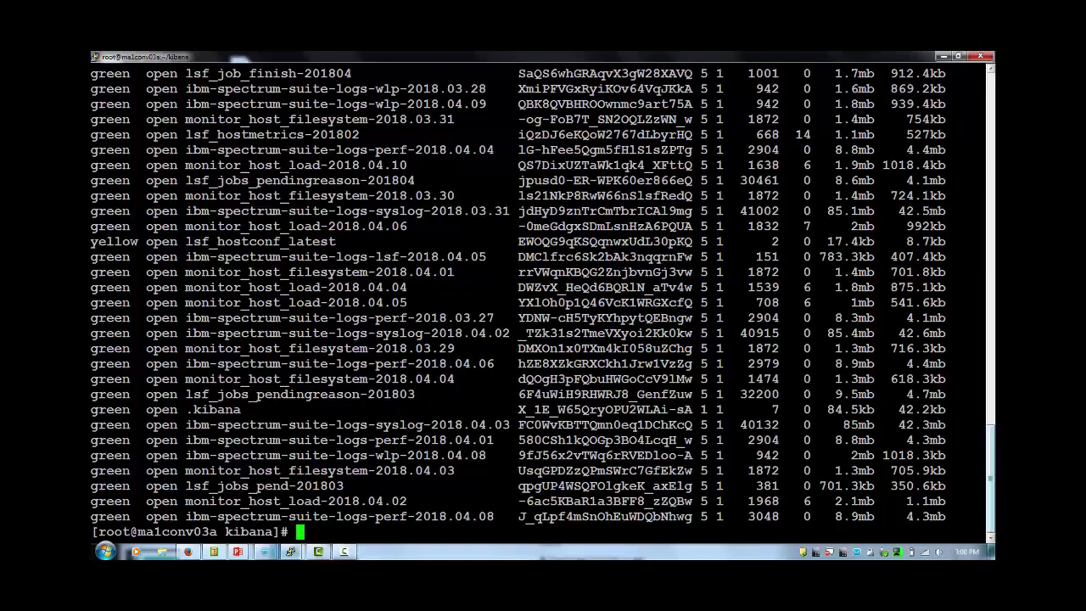
Step: Clear the terminal and list the current directory's files in long format with ll
{"action": "type", "text": "clea"}
{"action": "type", "text": "r"}
{"action": "key", "text": "Return"}
{"action": "type", "text": "ll"}
{"action": "key", "text": "Return"}
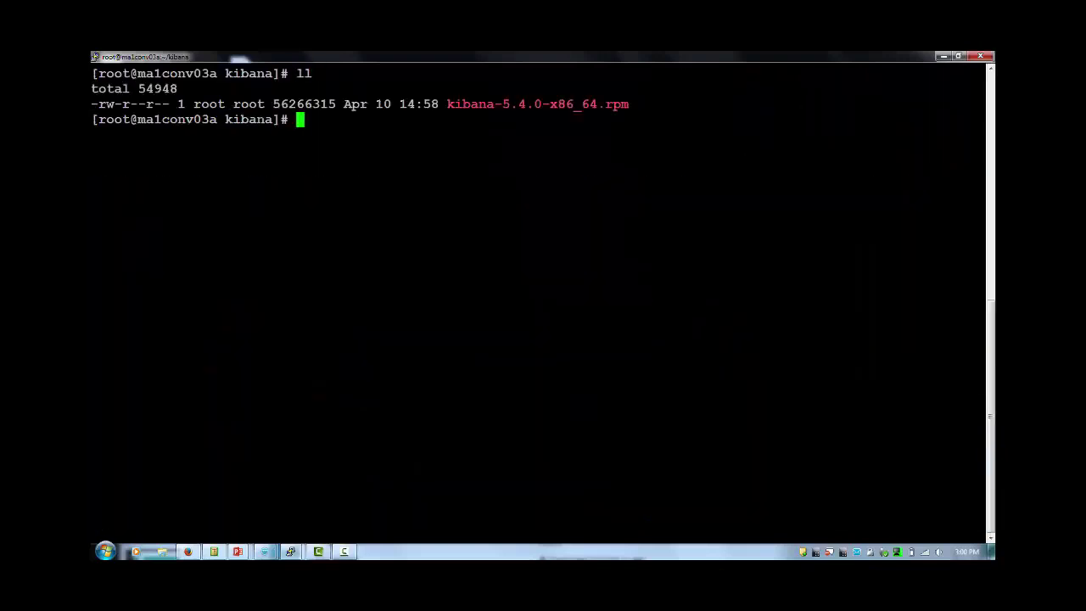
Step: Install the package kibana-5.4.0-x86_64.rpm with rpm -i
{"action": "type", "text": "rpm -i"}
{"action": "left_click_drag", "start_coordinate": [447, 103], "coordinate": [985, 103]}
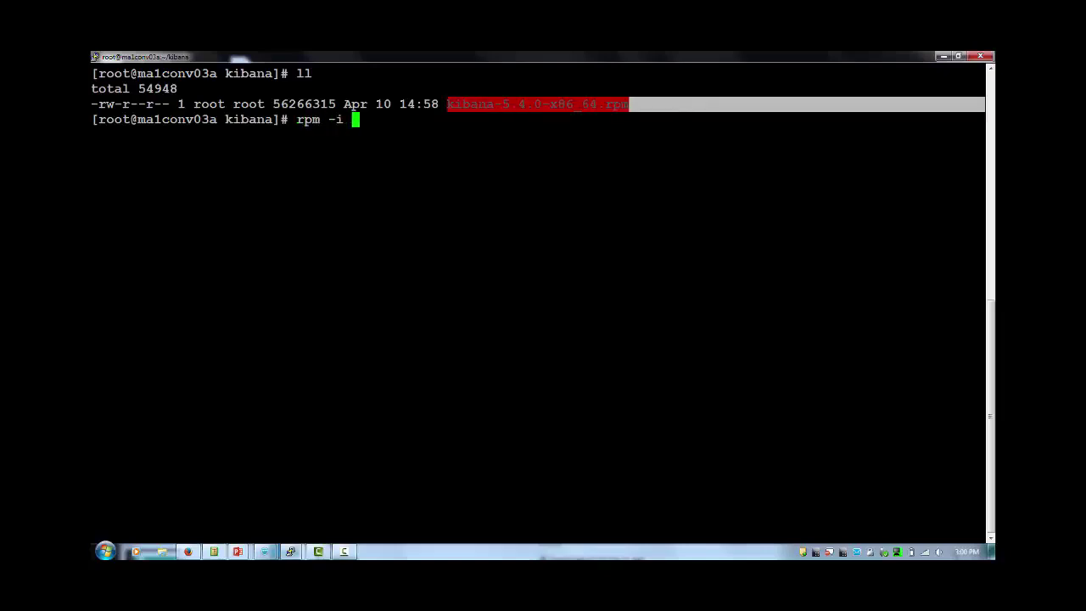
{"action": "right_click", "coordinate": [984, 103]}
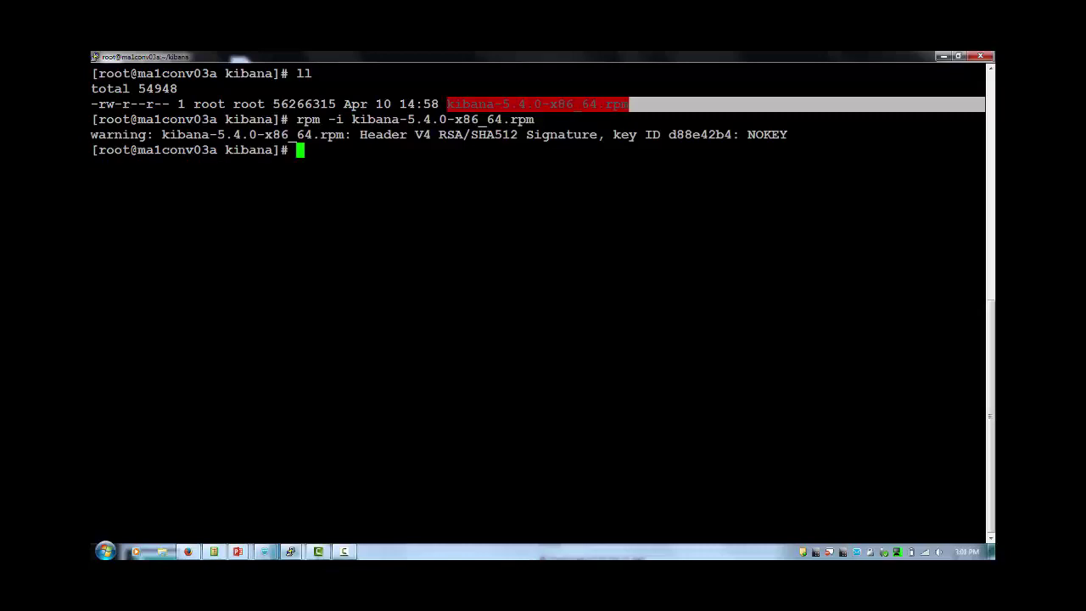
Step: Change to the /etc/kibana/ directory and list its files
{"action": "type", "text": "cd /etc/ki"}
{"action": "key", "text": "Tab"}
{"action": "key", "text": "Return"}
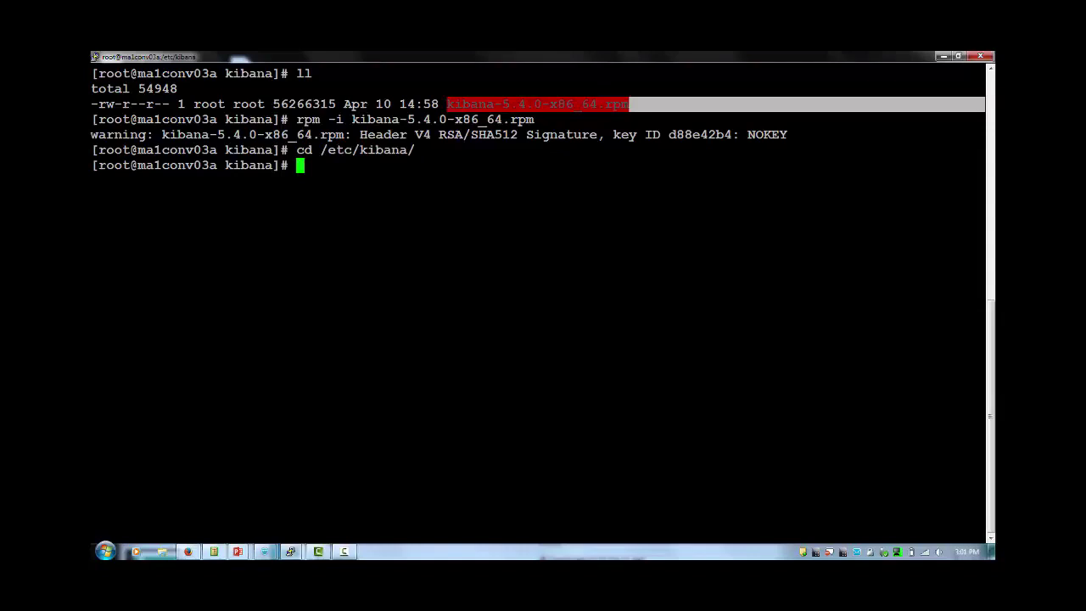
{"action": "type", "text": "ls"}
{"action": "key", "text": "Return"}
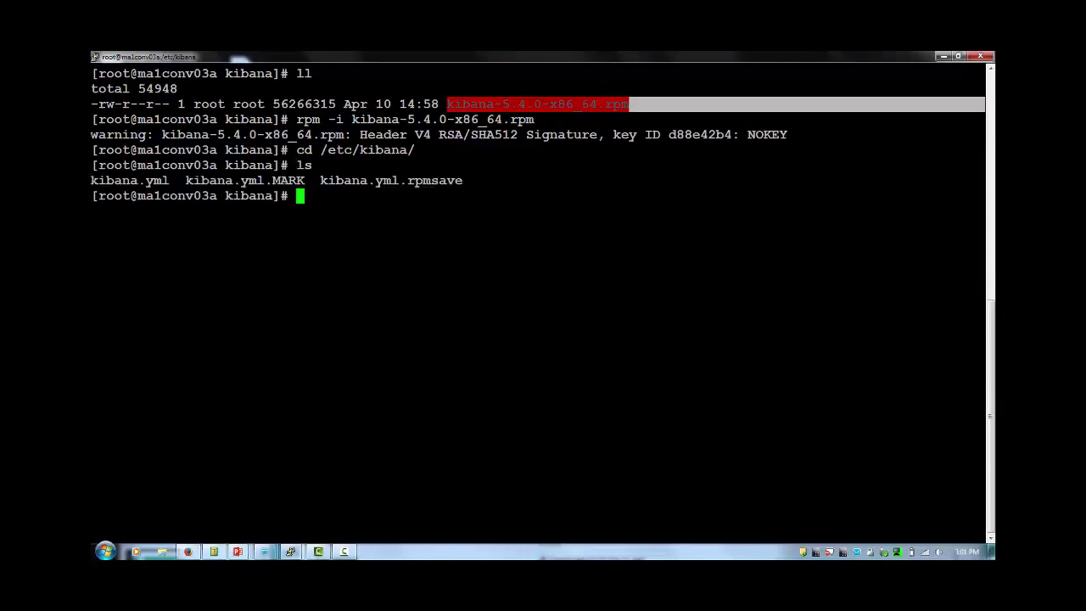
Step: Open the kibana.yml configuration file in the vi editor
{"action": "left_click_drag", "start_coordinate": [91, 180], "coordinate": [170, 180]}
{"action": "key", "text": "ctrl+c"}
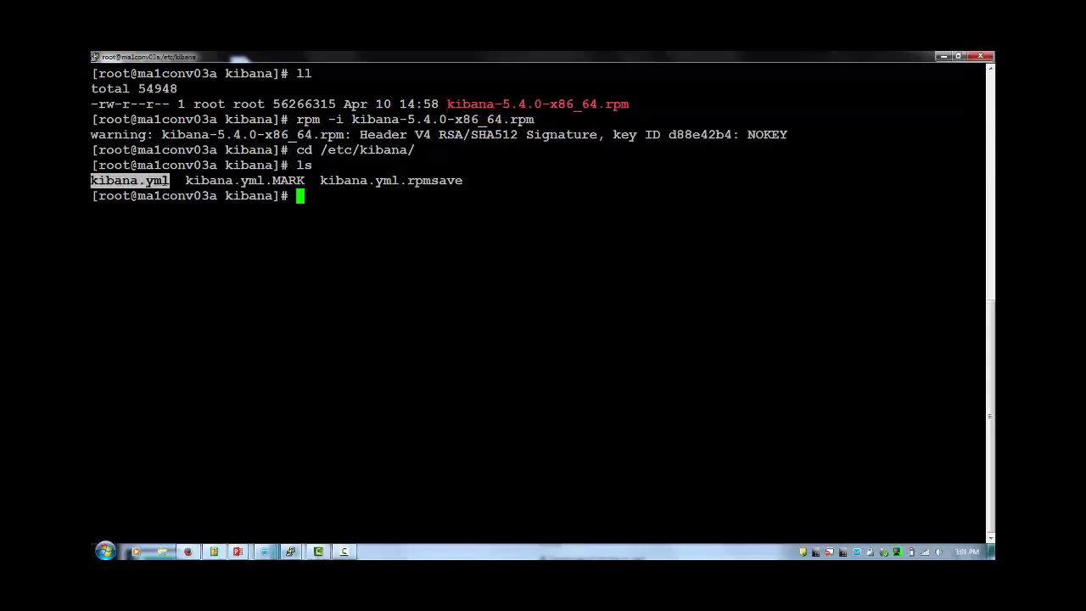
{"action": "type", "text": "vi"}
{"action": "key", "text": "shift+Insert"}
{"action": "key", "text": "Return"}
Step: Duplicate the commented elasticsearch.url line directly below the original in kibana.yml
{"action": "key", "text": "Down"}
{"action": "key", "text": "Down"}
{"action": "key", "text": "Down"}
{"action": "key", "text": "Down"}
{"action": "key", "text": "Down"}
{"action": "key", "text": "Down"}
{"action": "key", "text": "Down"}
{"action": "key", "text": "Down"}
{"action": "key", "text": "Down"}
{"action": "key", "text": "Down"}
{"action": "key", "text": "Down"}
{"action": "key", "text": "Down"}
{"action": "key", "text": "Down"}
{"action": "key", "text": "Down"}
{"action": "key", "text": "Down"}
{"action": "key", "text": "Down"}
{"action": "key", "text": "Down"}
{"action": "key", "text": "Down"}
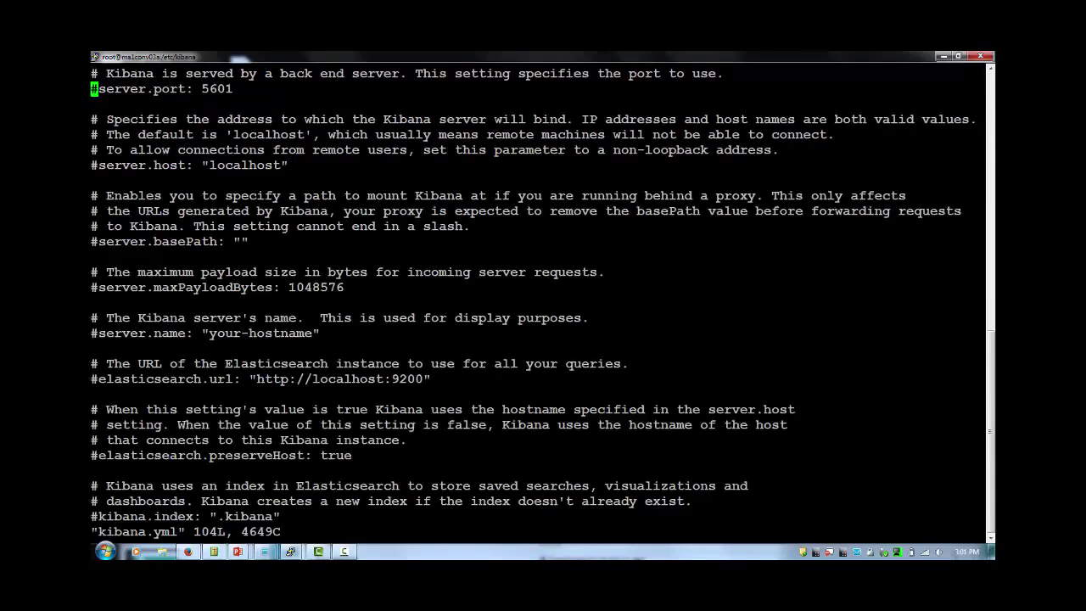
{"action": "key", "text": "Down"}
{"action": "key", "text": "Down"}
{"action": "key", "text": "y"}
{"action": "key", "text": "y"}
{"action": "key", "text": "p"}
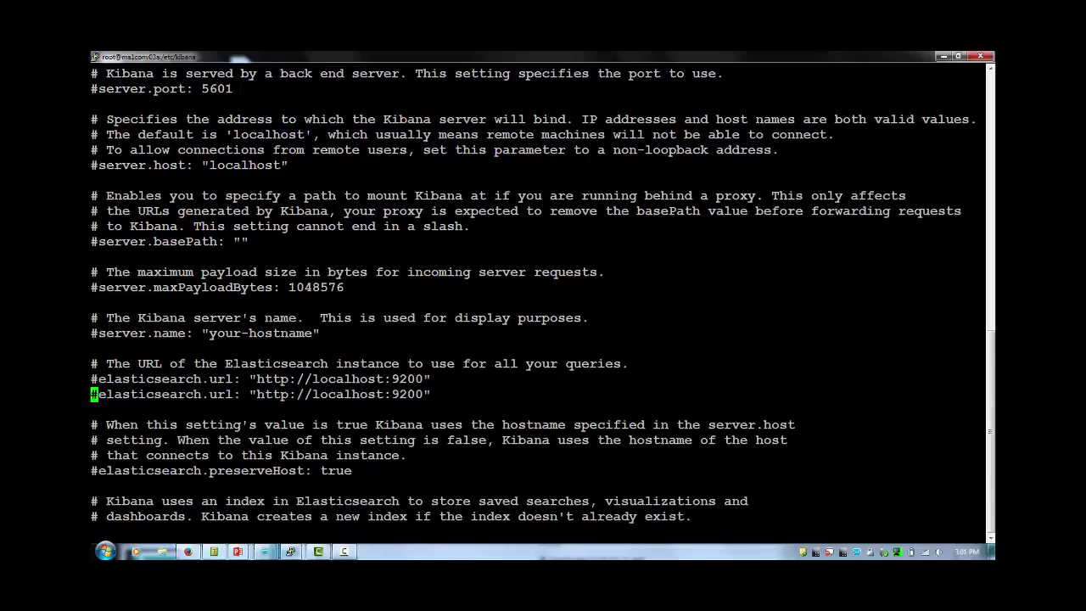
{"action": "key", "text": "x"}
{"action": "key", "text": "Right"}
{"action": "key", "text": "Right"}
{"action": "key", "text": "Right"}
{"action": "key", "text": "Right"}
{"action": "key", "text": "Right"}
{"action": "key", "text": "Right"}
{"action": "key", "text": "Right"}
{"action": "key", "text": "Right"}
{"action": "key", "text": "Right"}
{"action": "key", "text": "Right"}
{"action": "key", "text": "Right"}
{"action": "key", "text": "Right"}
{"action": "key", "text": "Right"}
{"action": "key", "text": "Right"}
{"action": "key", "text": "Right"}
{"action": "key", "text": "Right"}
{"action": "key", "text": "Right"}
{"action": "key", "text": "Right"}
{"action": "key", "text": "Right"}
{"action": "key", "text": "Right"}
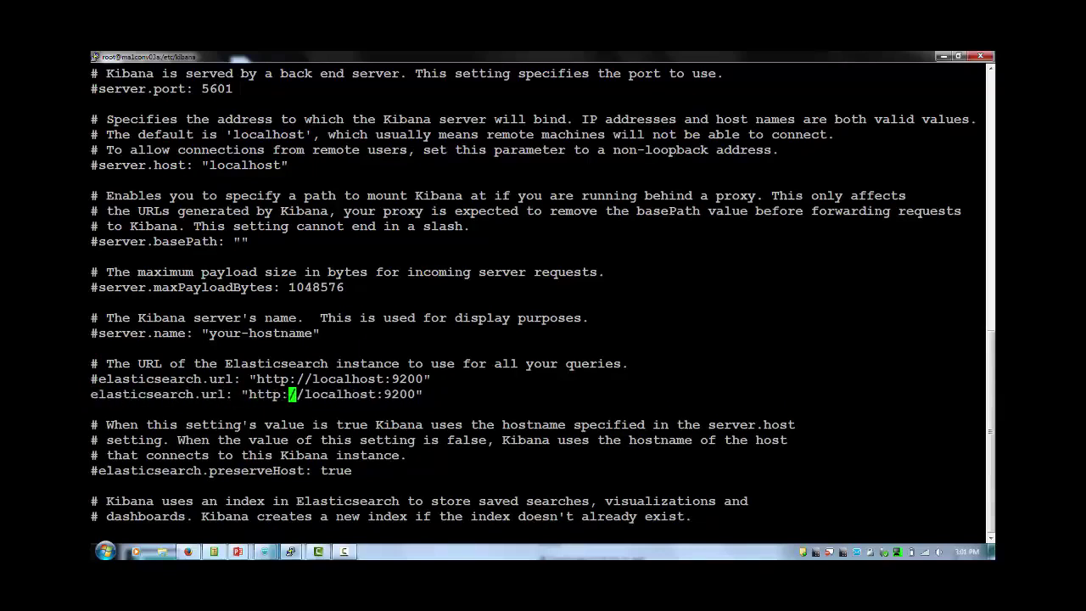
{"action": "key", "text": "Right"}
{"action": "key", "text": "Right"}
{"action": "key", "text": "x"}
{"action": "key", "text": "x"}
{"action": "key", "text": "x"}
{"action": "key", "text": "x"}
{"action": "key", "text": "x"}
{"action": "key", "text": "x"}
{"action": "key", "text": "x"}
{"action": "key", "text": "x"}
{"action": "key", "text": "x"}
{"action": "key", "text": "x"}
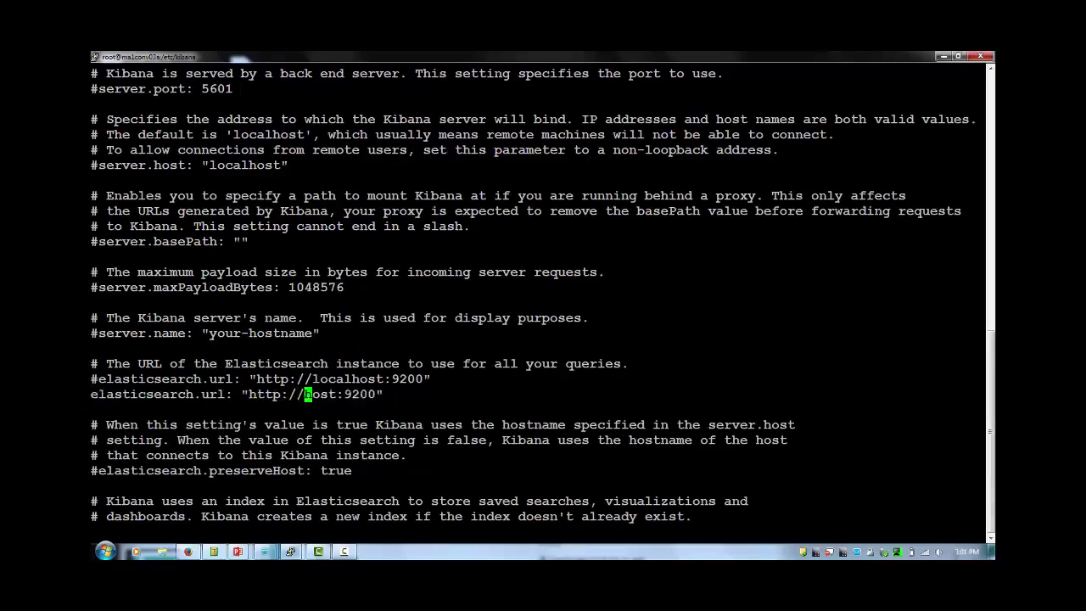
{"action": "type", "text": "i"}
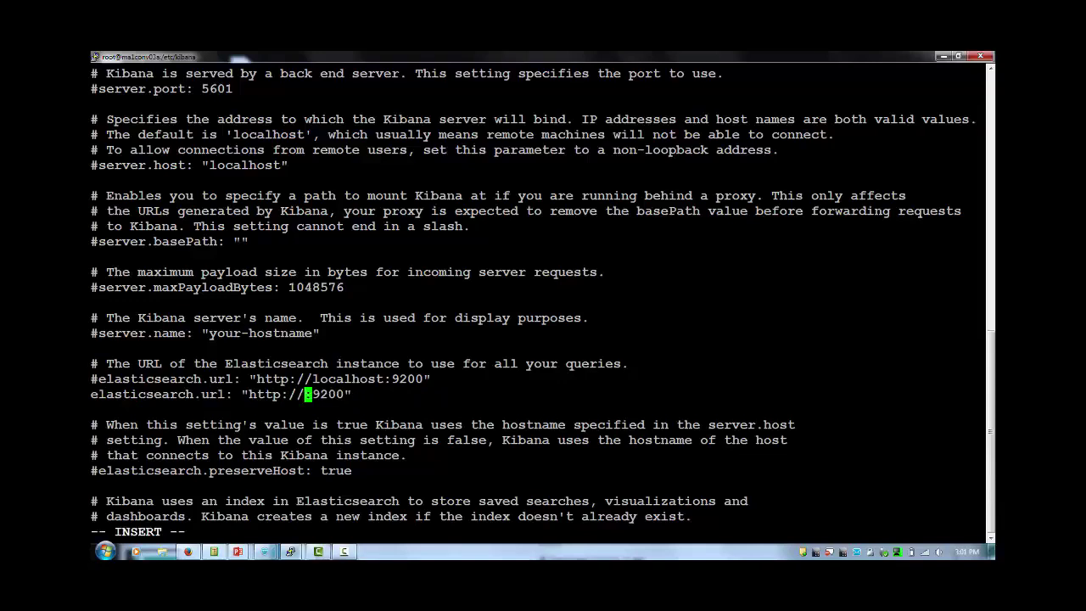
{"action": "type", "text": "10.10.10.71"}
Step: Duplicate the commented server.host line directly below the original
{"action": "key", "text": "Up"}
{"action": "key", "text": "Up"}
{"action": "key", "text": "Up"}
{"action": "key", "text": "Up"}
{"action": "key", "text": "Up"}
{"action": "key", "text": "Up"}
{"action": "key", "text": "Up"}
{"action": "key", "text": "Up"}
{"action": "key", "text": "Up"}
{"action": "key", "text": "Up"}
{"action": "key", "text": "Up"}
{"action": "key", "text": "Up"}
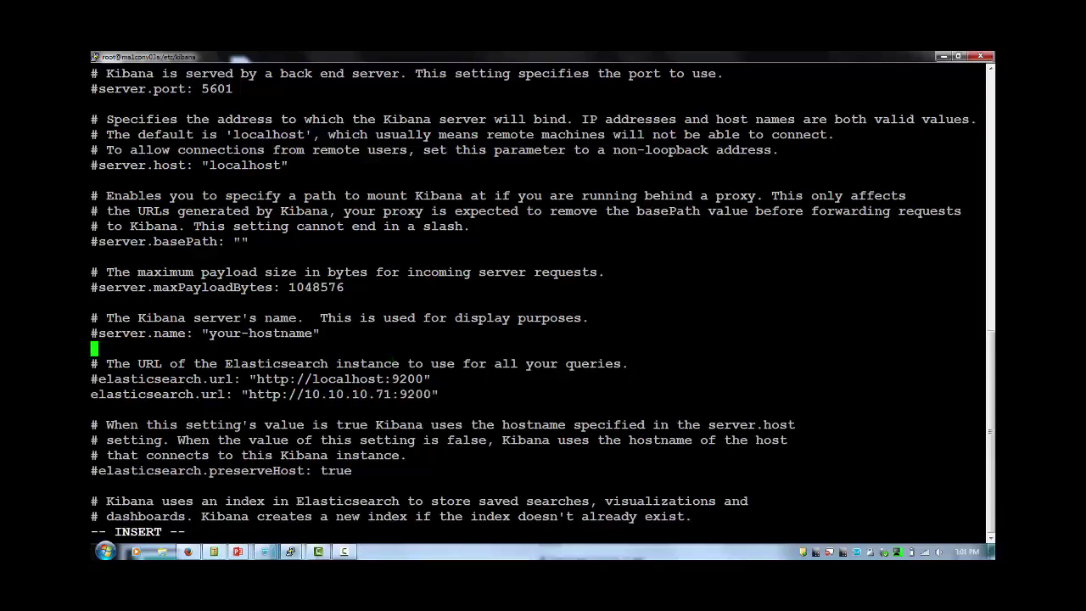
{"action": "key", "text": "Up"}
{"action": "key", "text": "Up"}
{"action": "key", "text": "Up"}
{"action": "key", "text": "Escape"}
{"action": "key", "text": "y"}
{"action": "key", "text": "y"}
{"action": "key", "text": "p"}
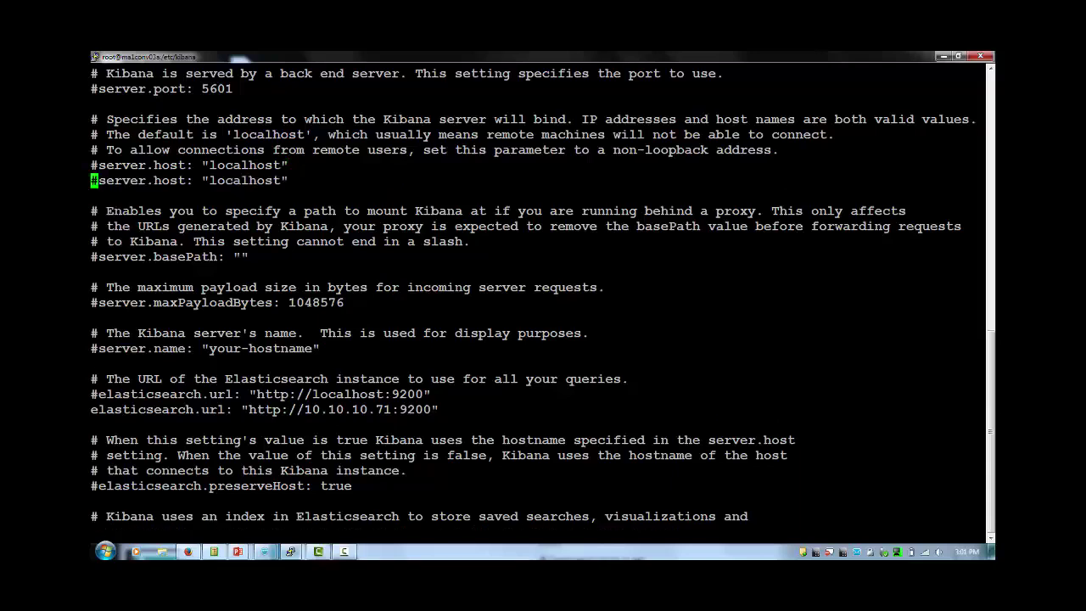
Step: Uncomment the copied server.host line with an empty quoted value, and save and close kibana.yml
{"action": "key", "text": "x"}
{"action": "key", "text": "w"}
{"action": "key", "text": "w"}
{"action": "key", "text": "w"}
{"action": "key", "text": "w"}
{"action": "key", "text": "w"}
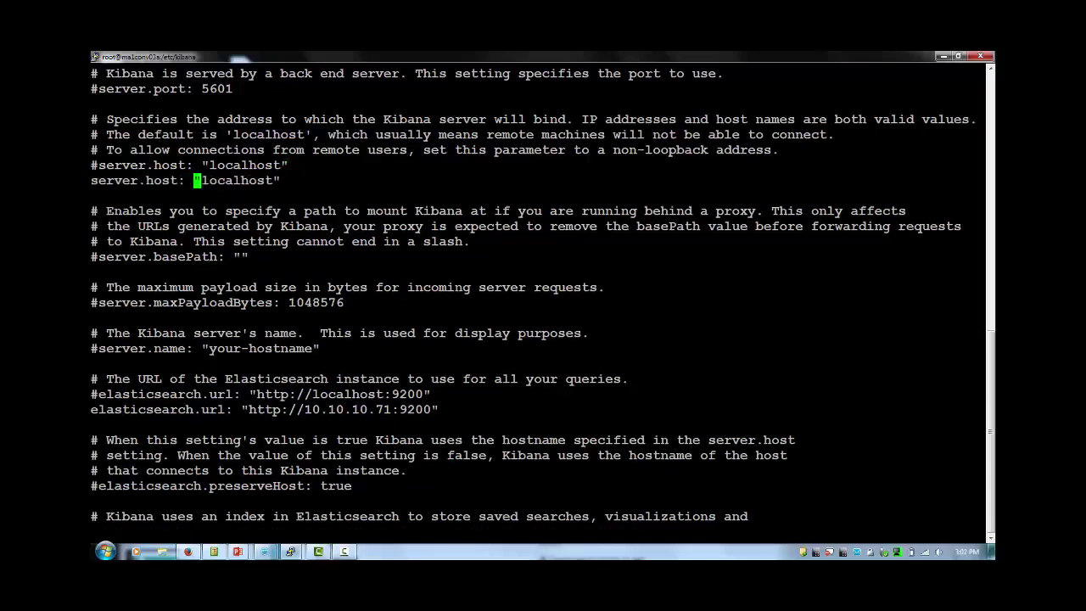
{"action": "key", "text": "x"}
{"action": "key", "text": "x"}
{"action": "key", "text": "x"}
{"action": "key", "text": "x"}
{"action": "key", "text": "x"}
{"action": "key", "text": "x"}
{"action": "key", "text": "x"}
{"action": "key", "text": "x"}
{"action": "key", "text": "x"}
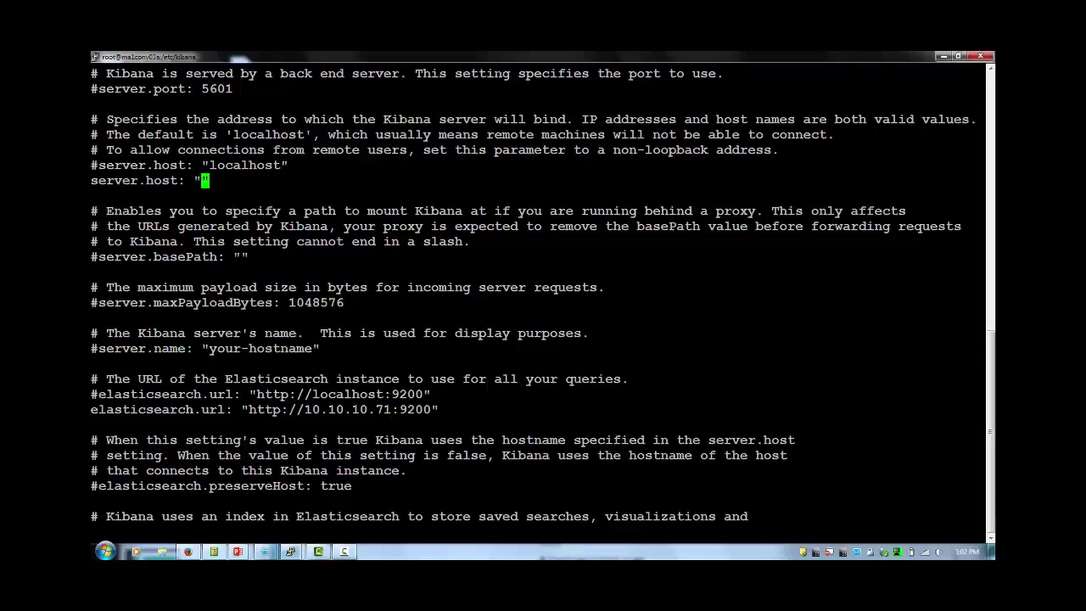
{"action": "type", "text": ":wq"}
{"action": "key", "text": "Return"}
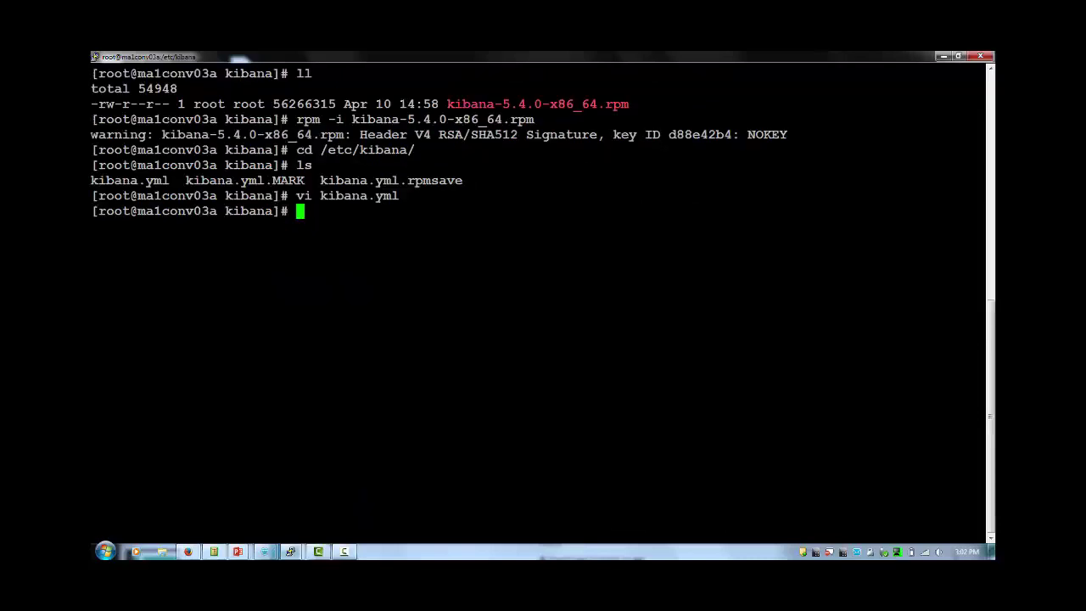
Step: Copy kibana.yml.MARK over kibana.yml and accept the overwrite
{"action": "type", "text": "cp"}
{"action": "left_click_drag", "start_coordinate": [187, 181], "coordinate": [304, 180]}
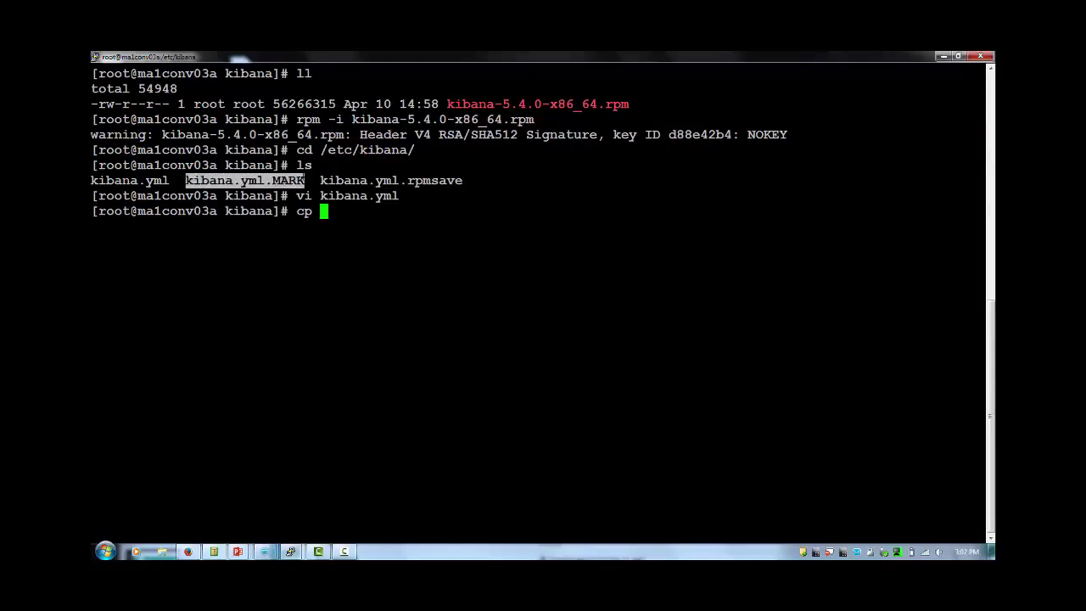
{"action": "right_click", "coordinate": [303, 180]}
{"action": "right_click", "coordinate": [304, 181]}
{"action": "key", "text": "BackSpace"}
{"action": "key", "text": "BackSpace"}
{"action": "key", "text": "BackSpace"}
{"action": "key", "text": "BackSpace"}
{"action": "key", "text": "BackSpace"}
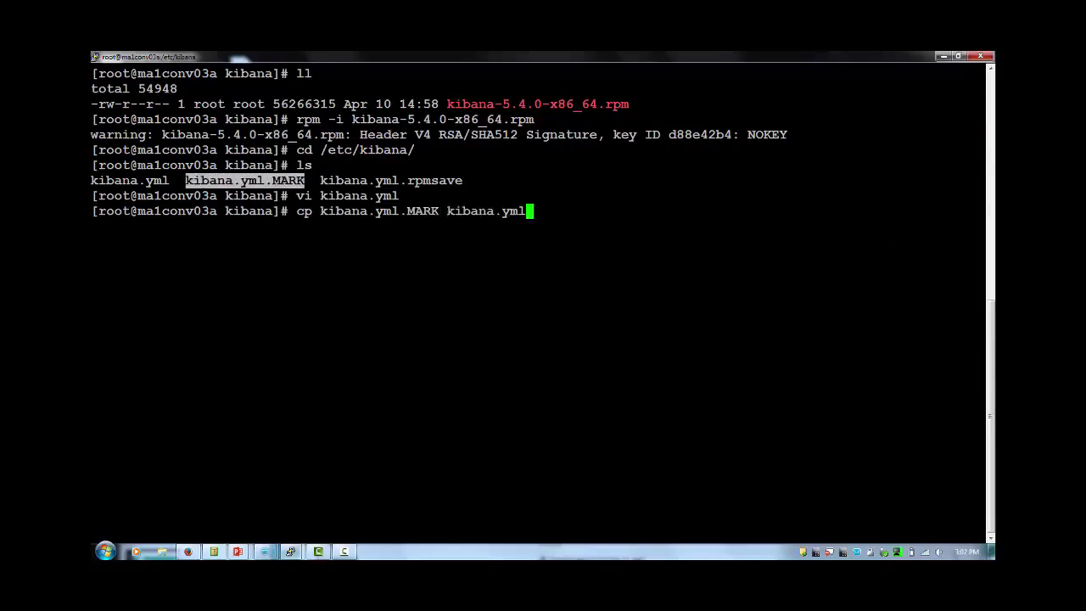
{"action": "key", "text": "Return"}
{"action": "type", "text": "y"}
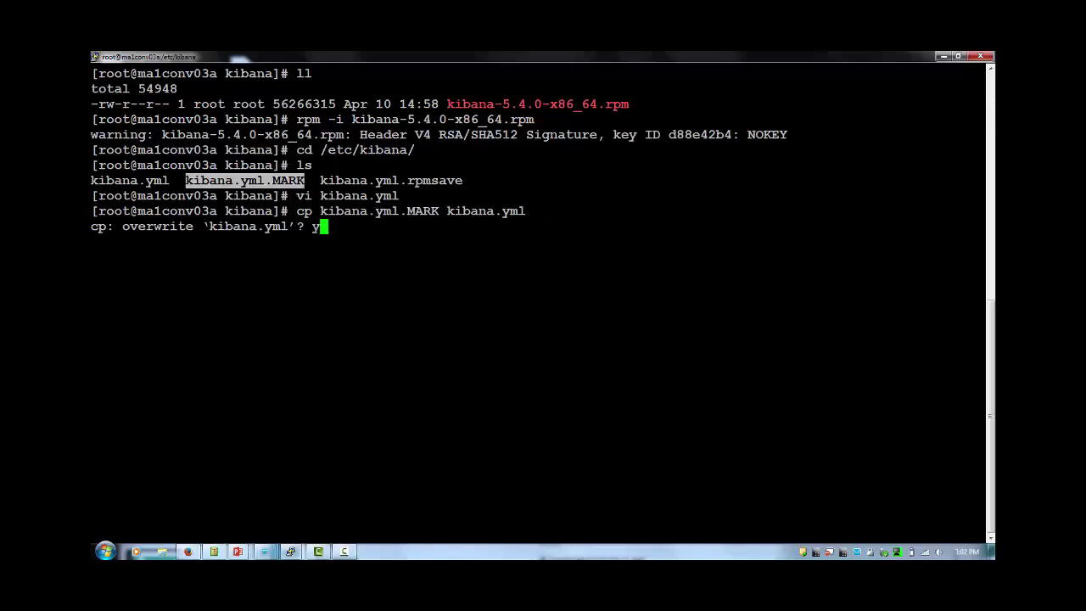
{"action": "key", "text": "Return"}
Step: Enable the kibana service at boot with systemctl
{"action": "type", "text": "sys"}
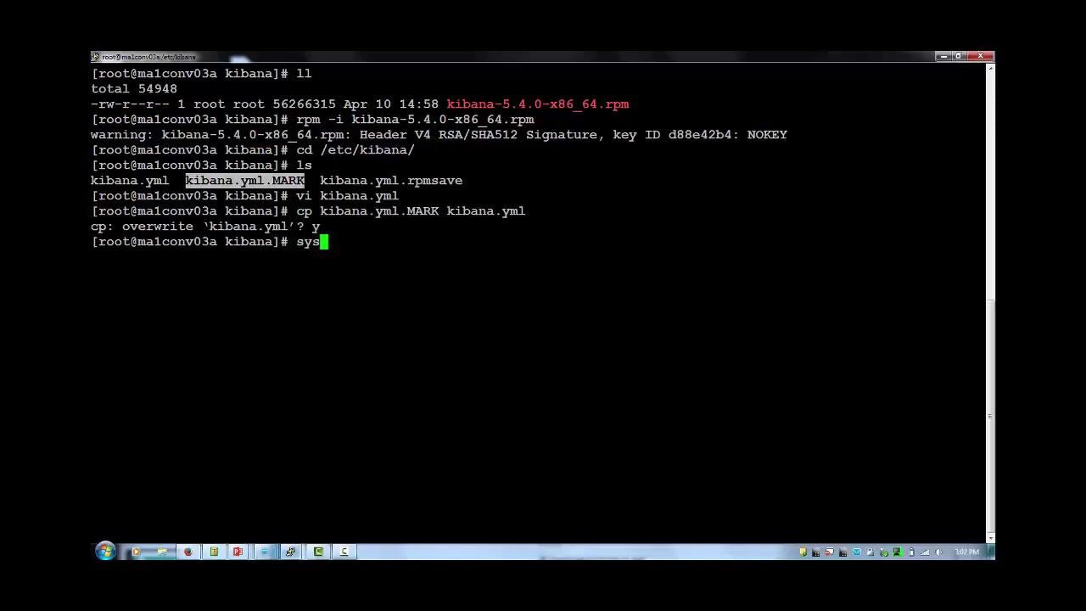
{"action": "type", "text": "temctl enab"}
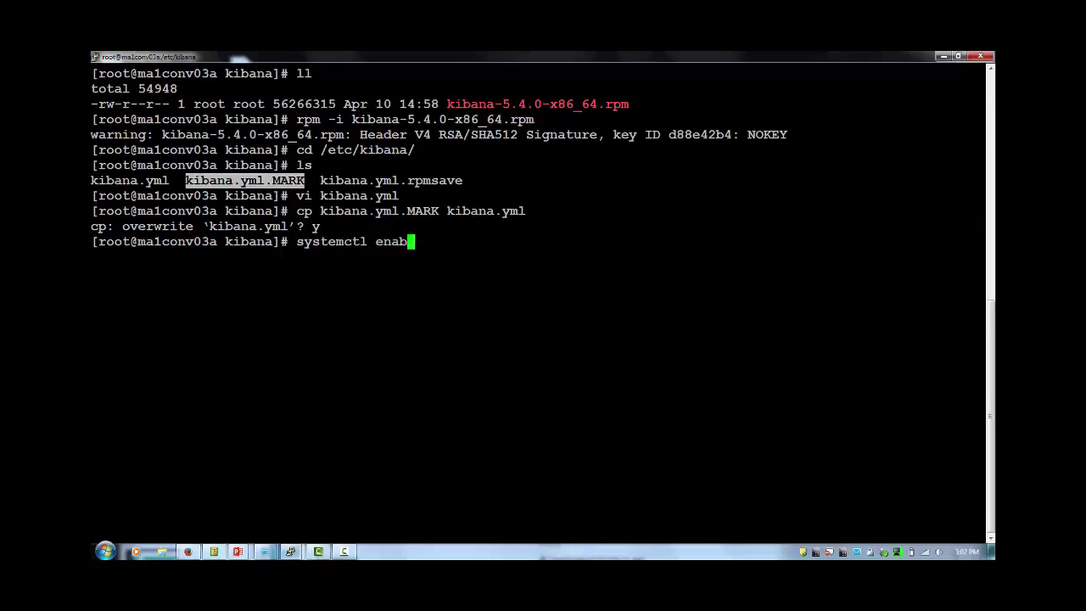
{"action": "type", "text": "le kibana"}
{"action": "key", "text": "Return"}
Step: Start the kibana service with systemctl start kibana
{"action": "key", "text": "Up"}
{"action": "key", "text": "Left"}
{"action": "key", "text": "Left"}
{"action": "key", "text": "Left"}
{"action": "key", "text": "Left"}
{"action": "key", "text": "Left"}
{"action": "key", "text": "Left"}
{"action": "key", "text": "Left"}
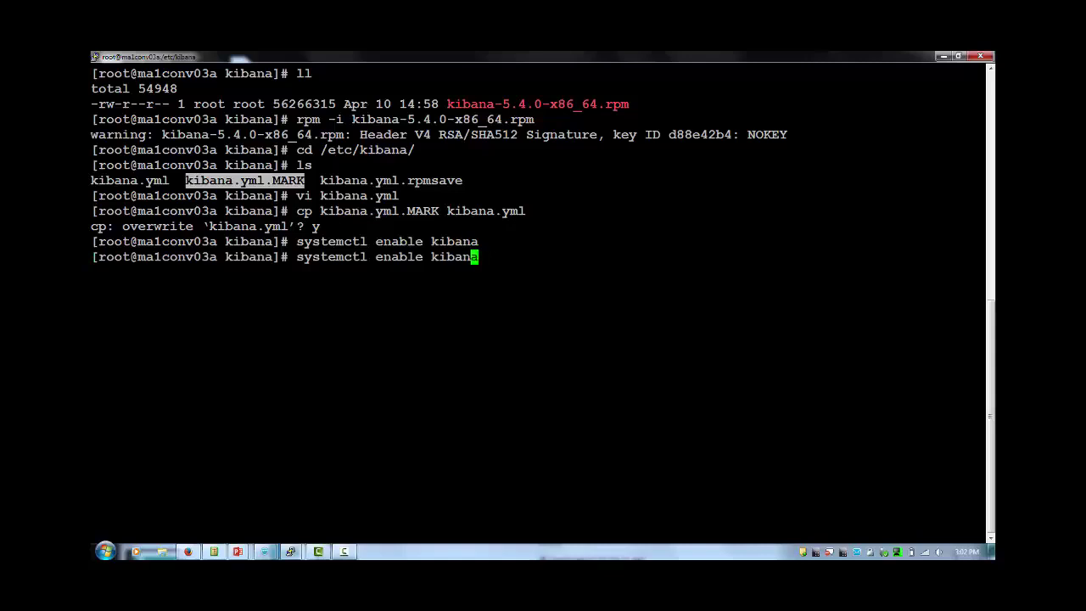
{"action": "key", "text": "BackSpace"}
{"action": "key", "text": "BackSpace"}
{"action": "key", "text": "BackSpace"}
{"action": "key", "text": "BackSpace"}
{"action": "key", "text": "BackSpace"}
{"action": "key", "text": "BackSpace"}
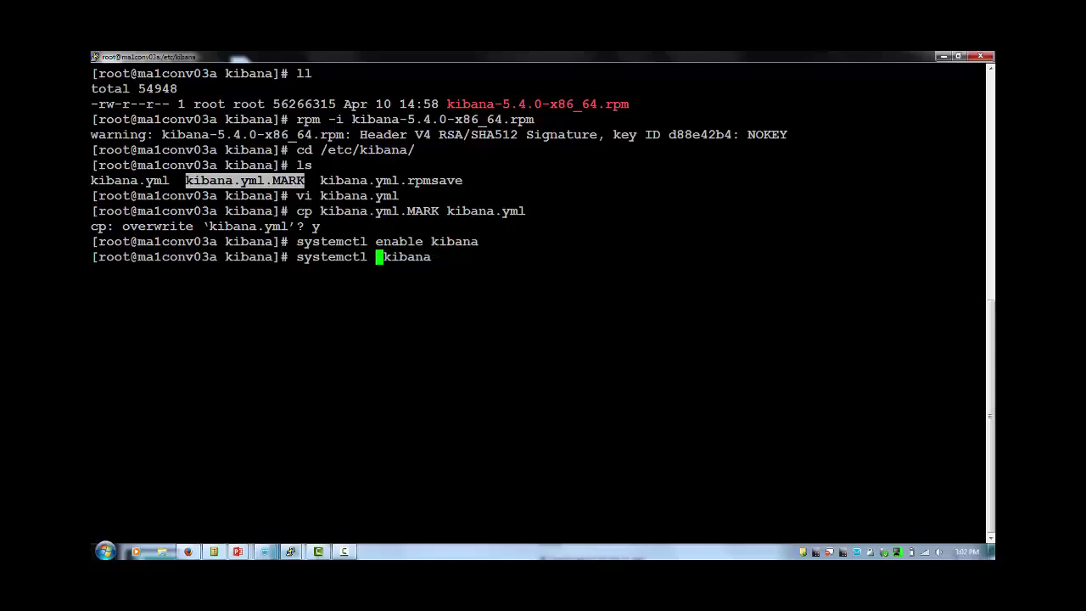
{"action": "type", "text": "start"}
{"action": "key", "text": "Return"}
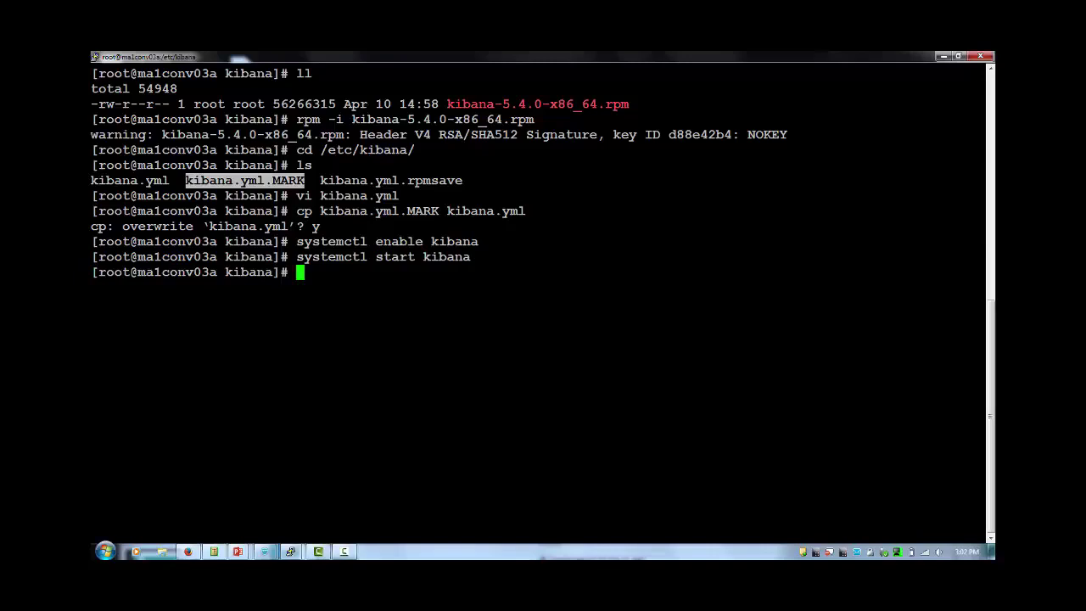
{"action": "type", "text": "pwd"}
{"action": "key", "text": "BackSpace"}
{"action": "key", "text": "BackSpace"}
{"action": "key", "text": "BackSpace"}
Step: Check the kibana service with systemctl status kibana, and clear the terminal
{"action": "key", "text": "Up"}
{"action": "key", "text": "Left"}
{"action": "key", "text": "Left"}
{"action": "key", "text": "Left"}
{"action": "key", "text": "Left"}
{"action": "key", "text": "Left"}
{"action": "key", "text": "Left"}
{"action": "key", "text": "Left"}
{"action": "key", "text": "Left"}
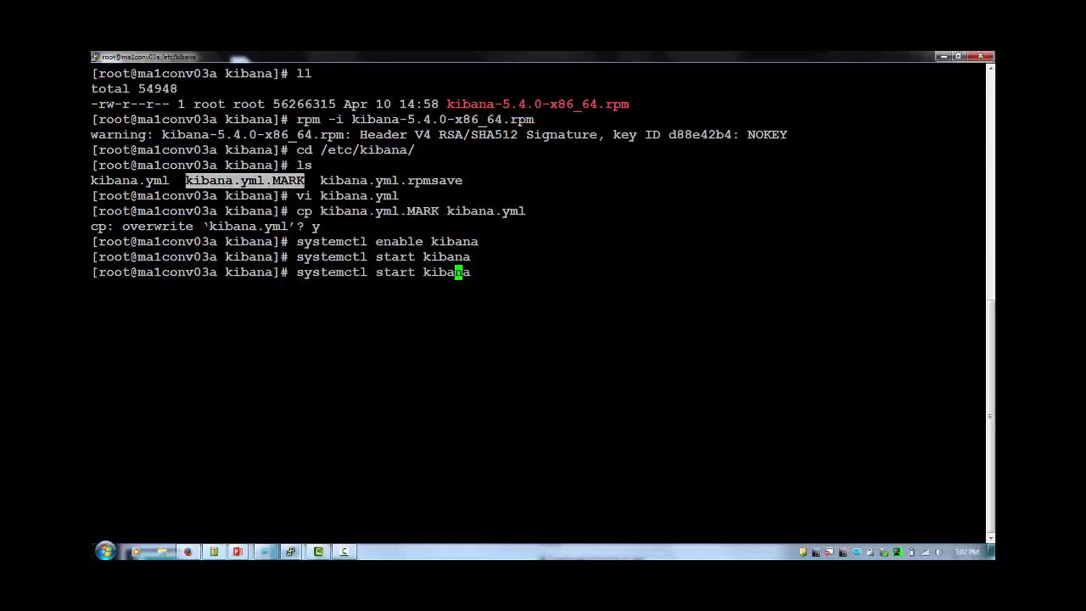
{"action": "key", "text": "Delete"}
{"action": "key", "text": "BackSpace"}
{"action": "type", "text": "tus"}
{"action": "key", "text": "Return"}
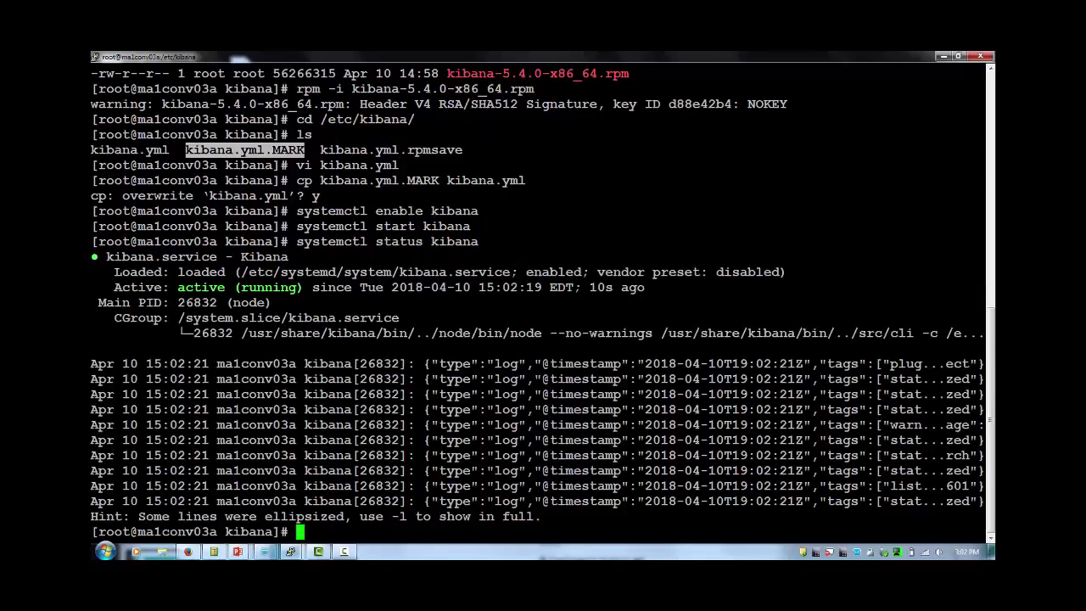
{"action": "type", "text": "clear"}
{"action": "key", "text": "Return"}
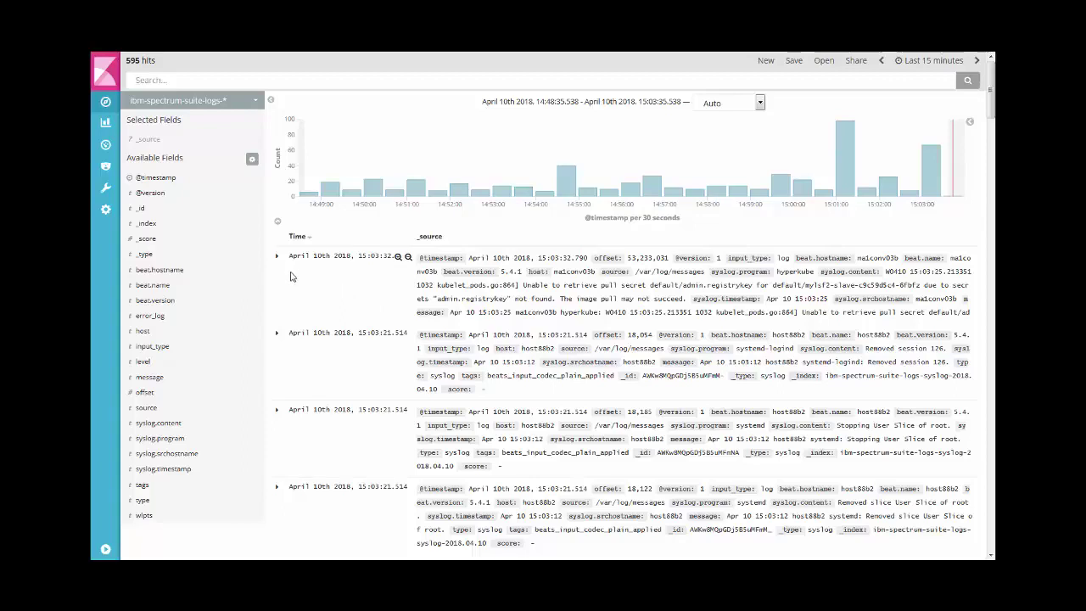
Step: Switch to Kibana in the browser and begin a new index pattern named monitor_host_filesystem-*
{"action": "left_click", "coordinate": [105, 211]}
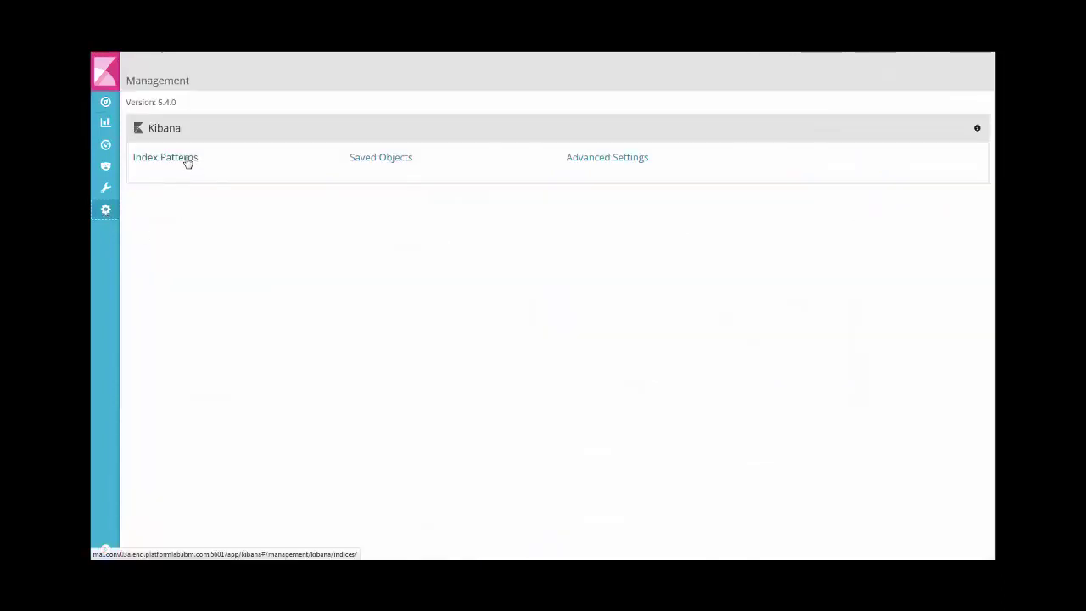
{"action": "left_click", "coordinate": [188, 161]}
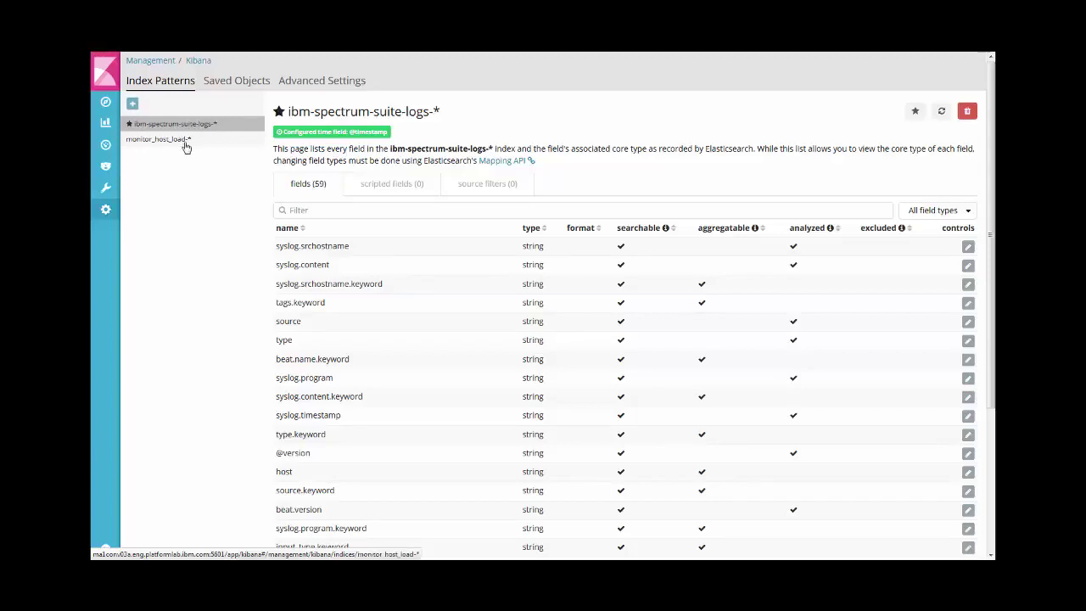
{"action": "left_click", "coordinate": [133, 104]}
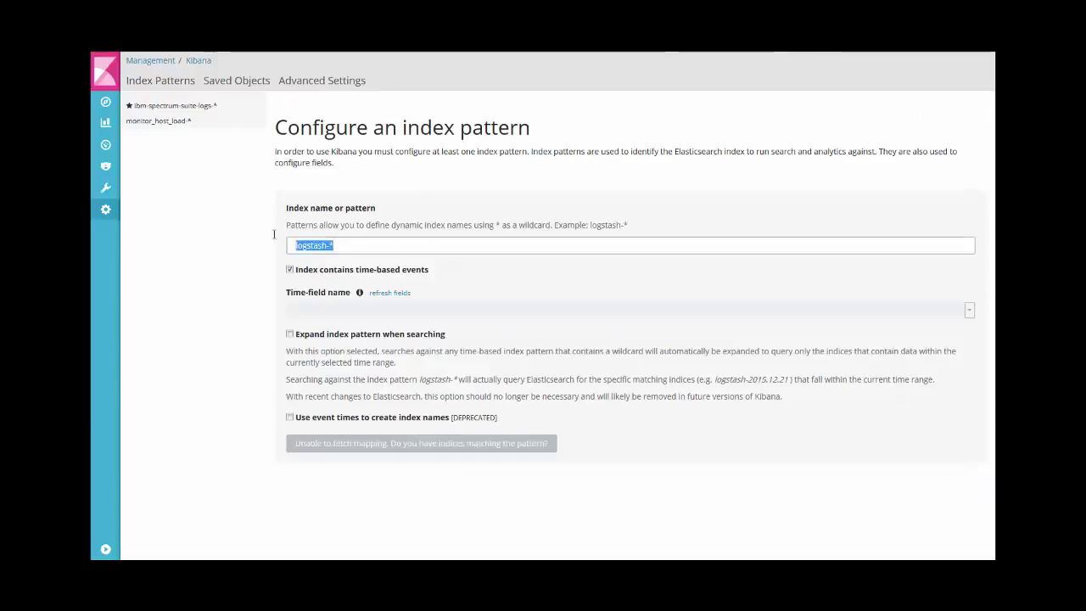
{"action": "type", "text": "mo"}
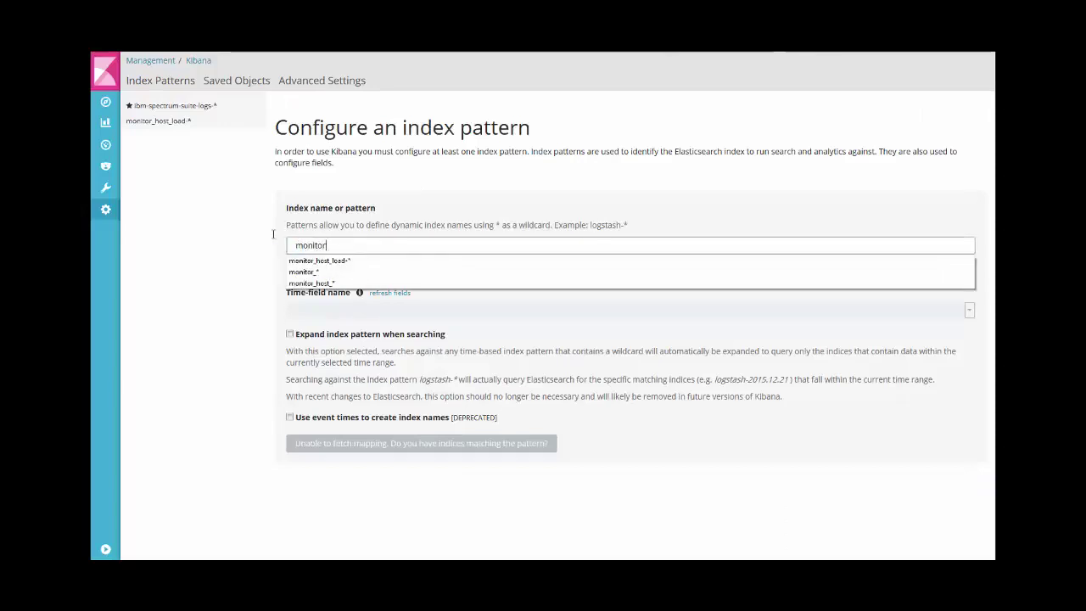
{"action": "type", "text": "nitor_h"}
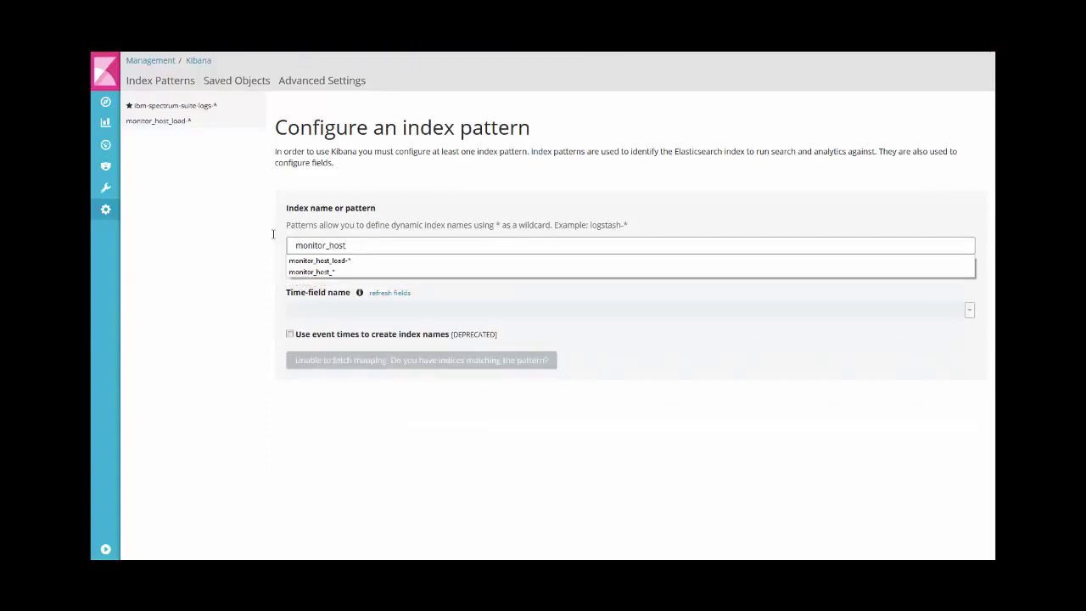
{"action": "type", "text": "ost_fl"}
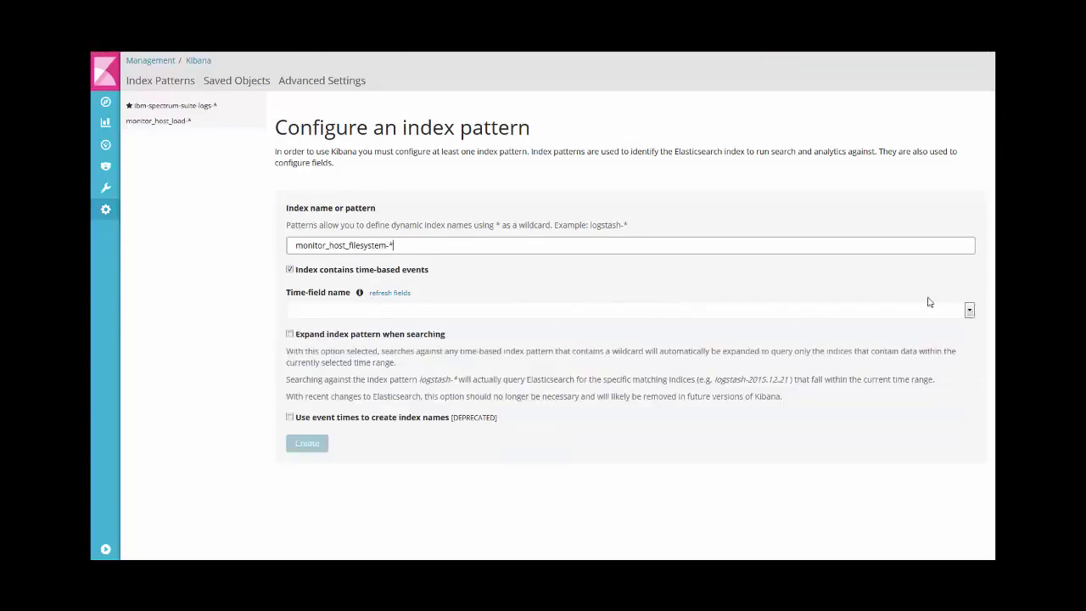
{"action": "left_click", "coordinate": [969, 311]}
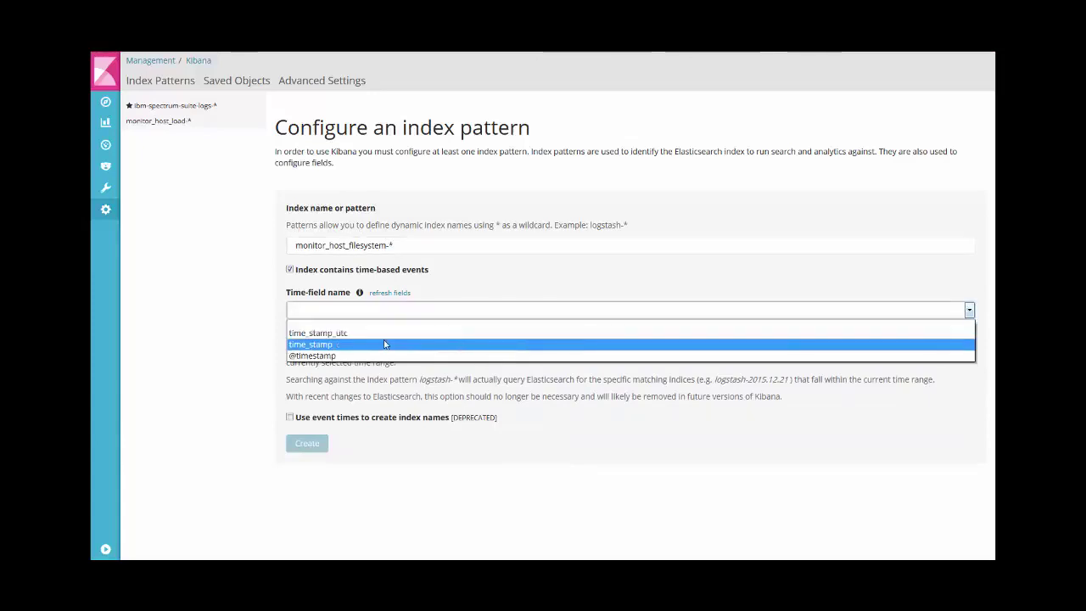
{"action": "left_click", "coordinate": [341, 356]}
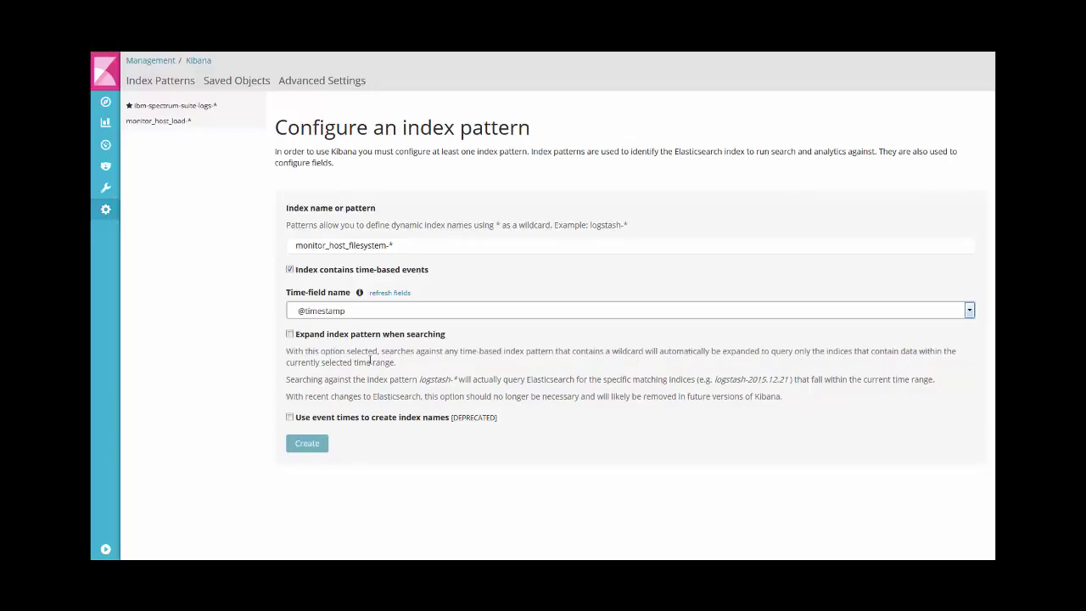
{"action": "left_click", "coordinate": [290, 334]}
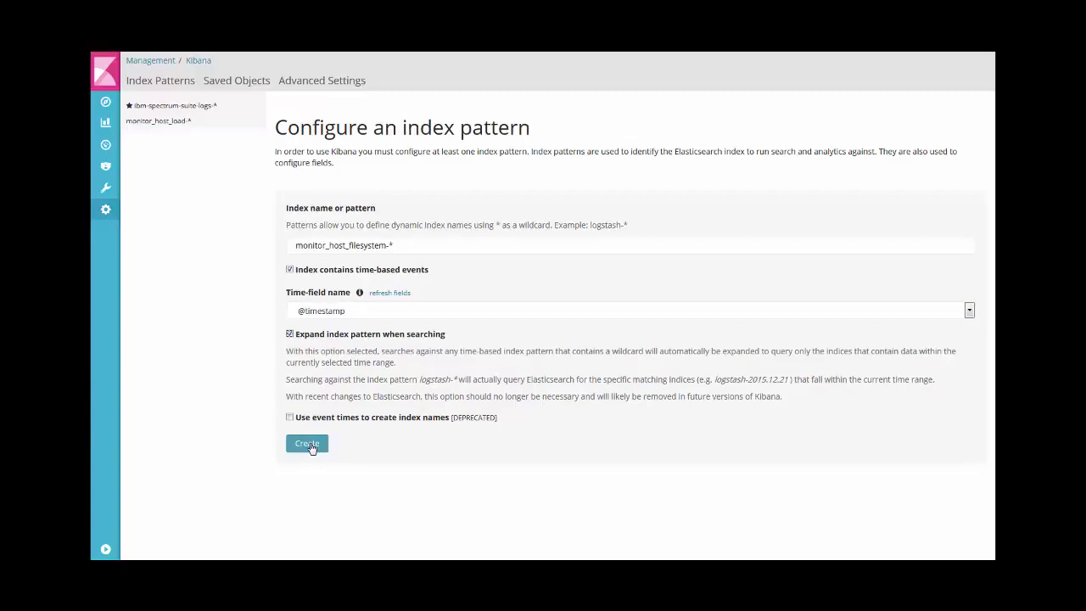
{"action": "left_click", "coordinate": [310, 447]}
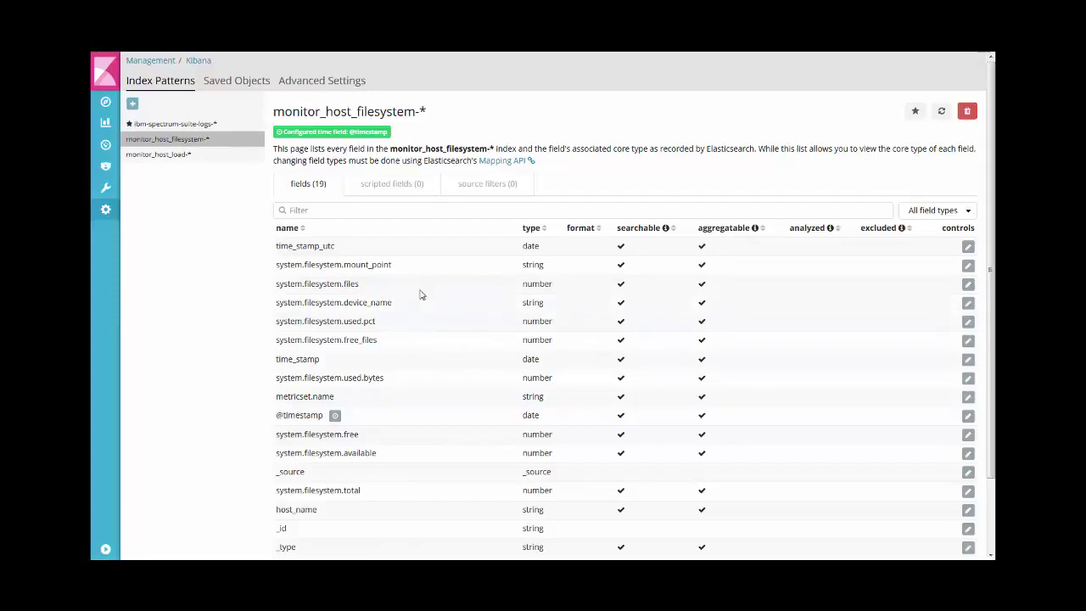
{"action": "scroll", "coordinate": [439, 351], "scroll_direction": "down", "scroll_amount": 2}
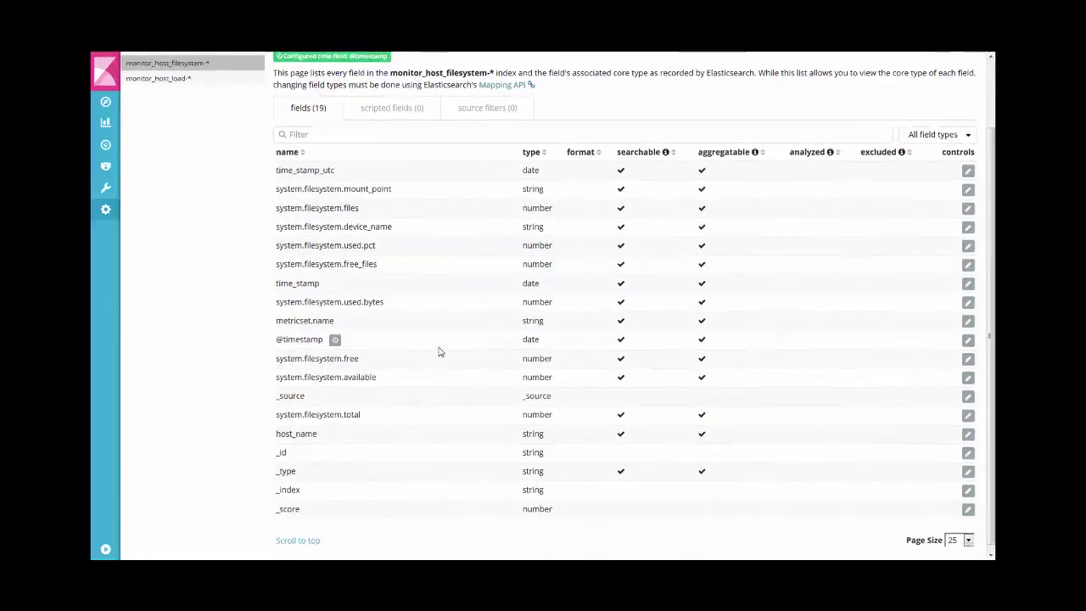
{"action": "scroll", "coordinate": [439, 351], "scroll_direction": "up", "scroll_amount": 2}
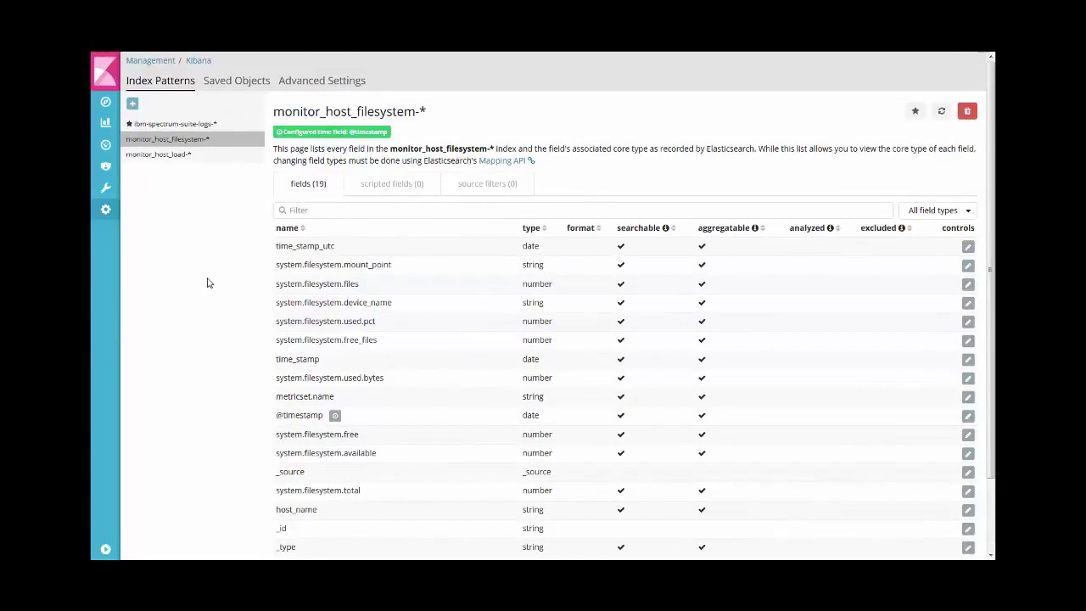
Step: Search the ibm-spectrum-suite-logs-* data in Discover for BOOT_IMAGE over the last 12 hours
{"action": "left_click", "coordinate": [106, 103]}
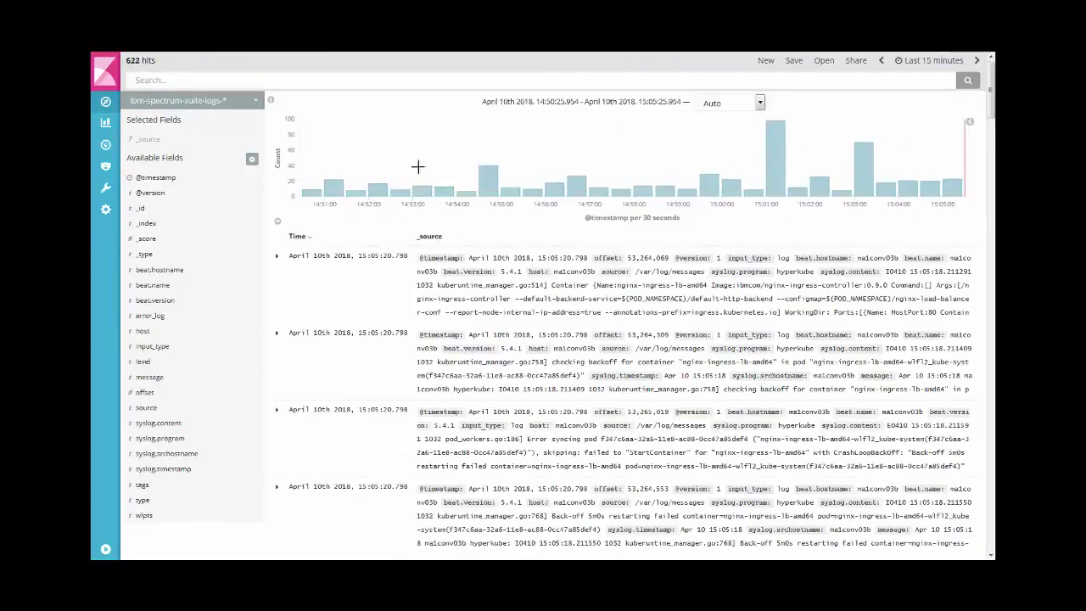
{"action": "left_click", "coordinate": [245, 81]}
{"action": "type", "text": "BOOT"}
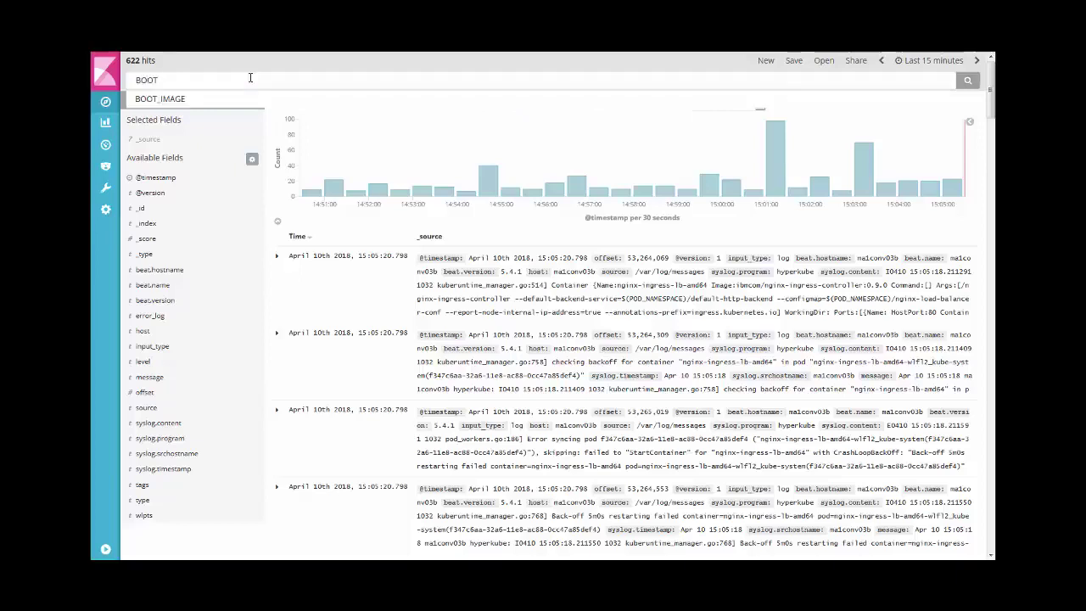
{"action": "left_click", "coordinate": [194, 99]}
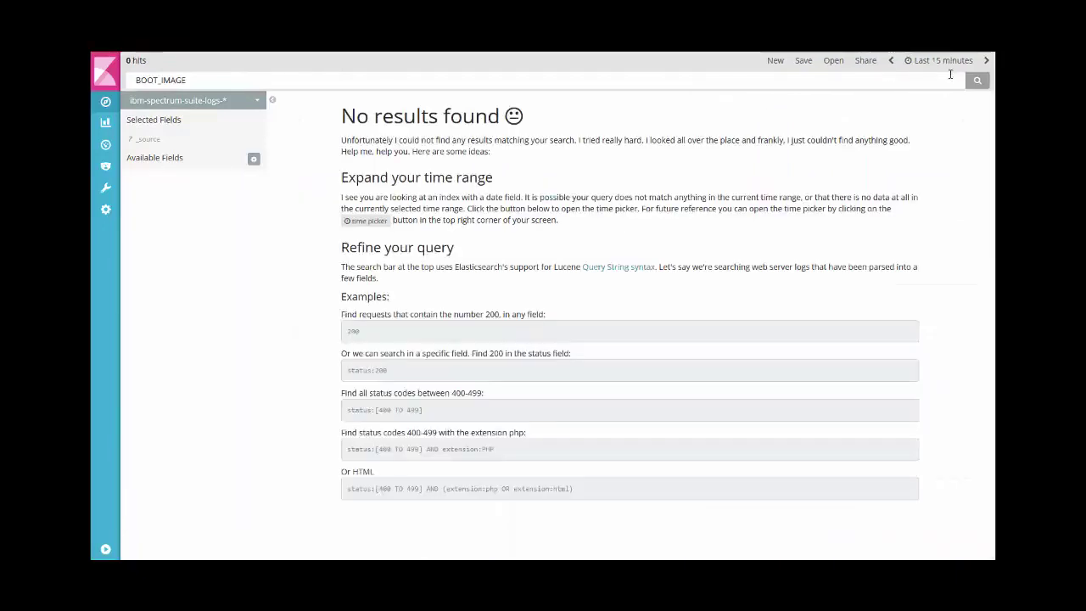
{"action": "left_click", "coordinate": [944, 61]}
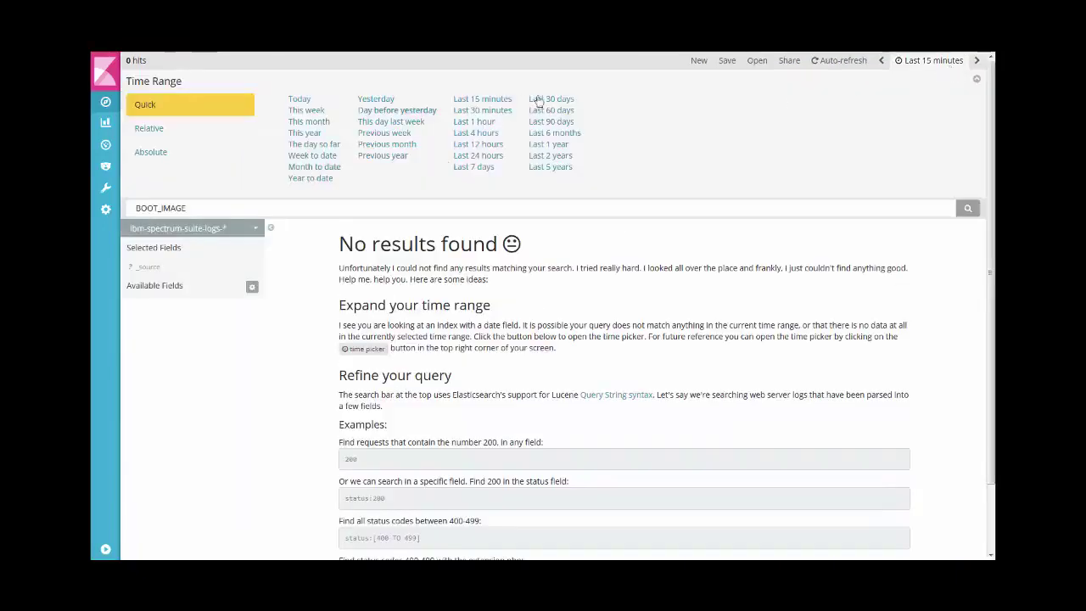
{"action": "left_click", "coordinate": [486, 150]}
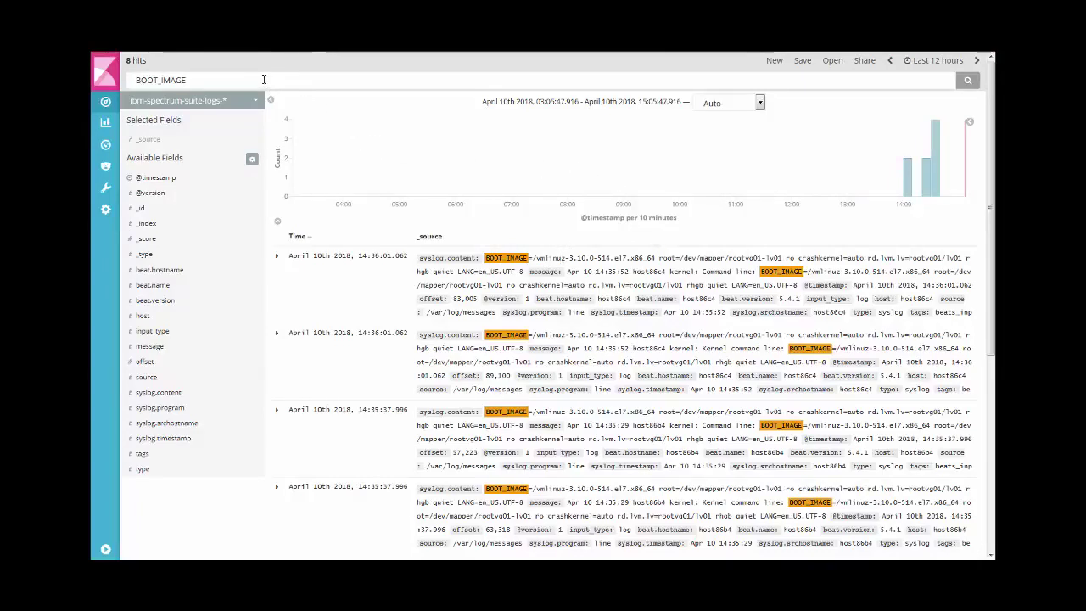
Step: Replace the log search term with DHCP and run the search
{"action": "left_click_drag", "start_coordinate": [183, 80], "coordinate": [105, 70]}
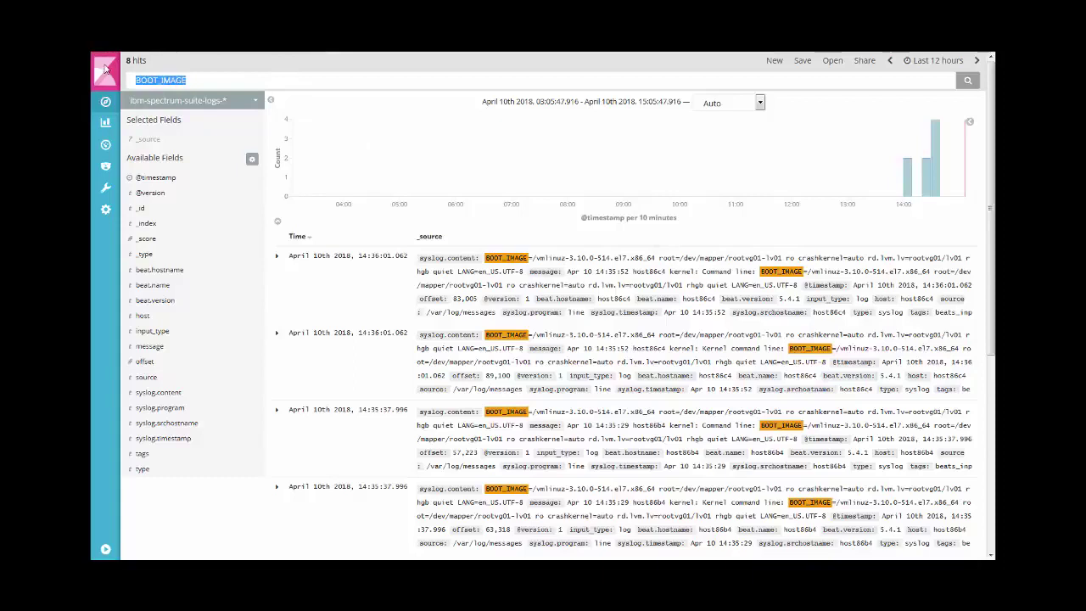
{"action": "type", "text": "DHCP"}
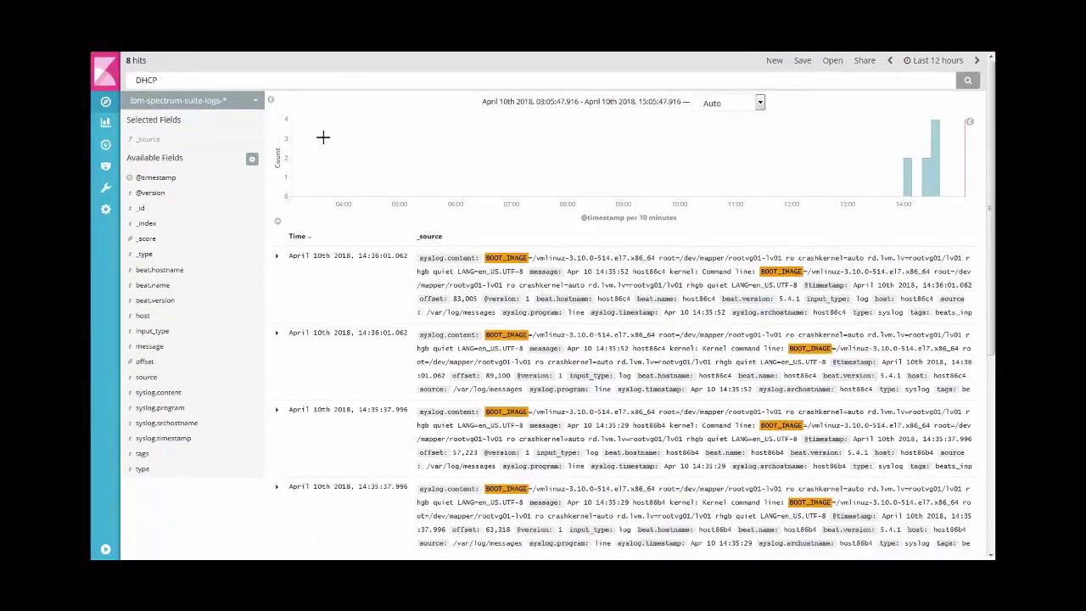
{"action": "key", "text": "Return"}
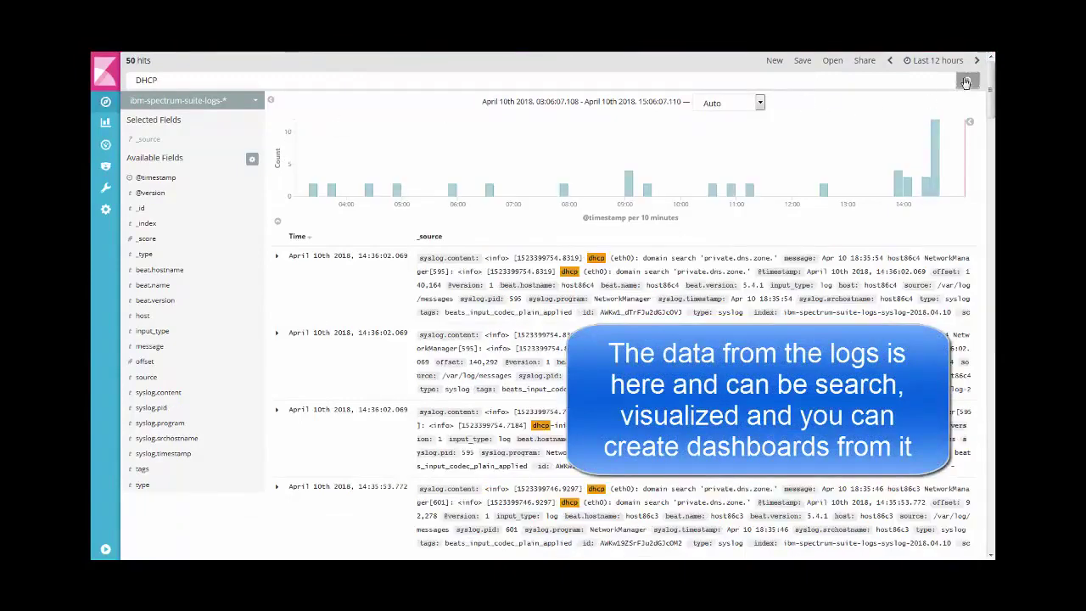
{"action": "left_click", "coordinate": [965, 81]}
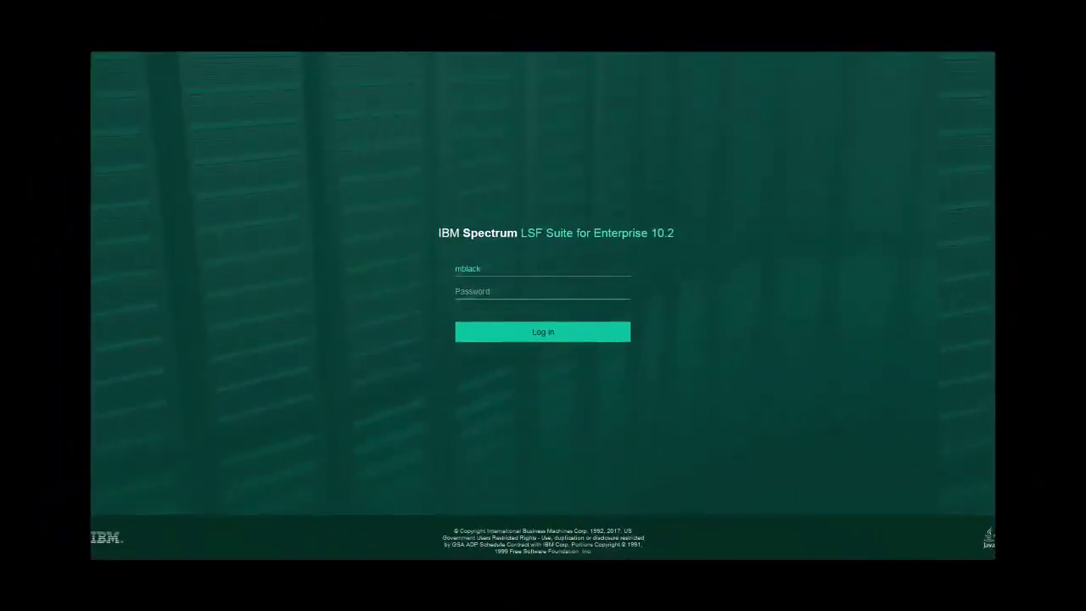
Step: Switch to IBM Spectrum LSF Suite for Enterprise and log in with the account password
{"action": "left_click", "coordinate": [481, 291]}
{"action": "left_click", "coordinate": [481, 340]}
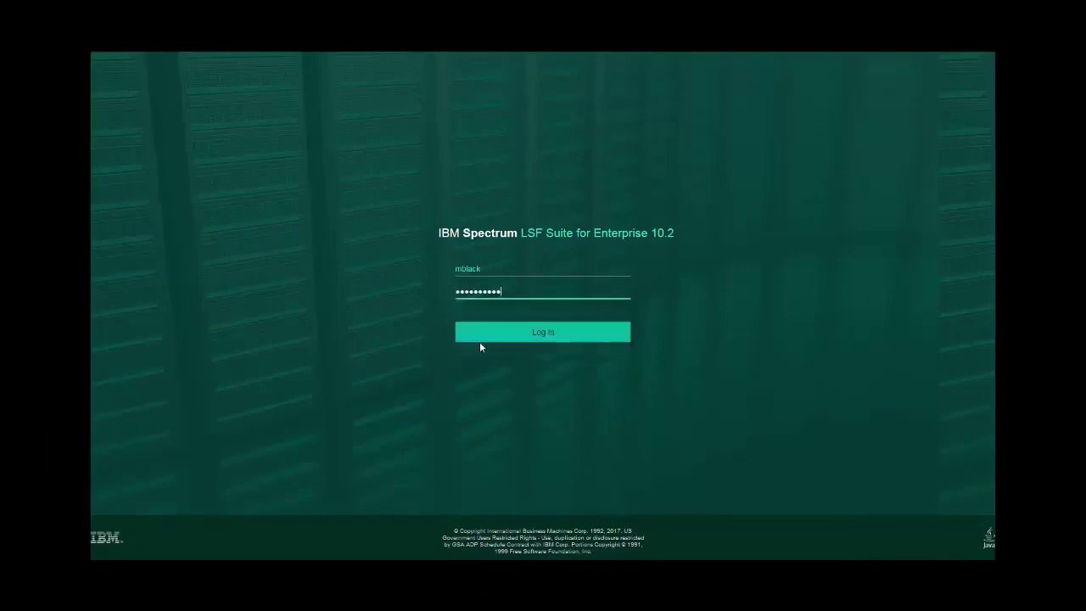
{"action": "left_click", "coordinate": [488, 337]}
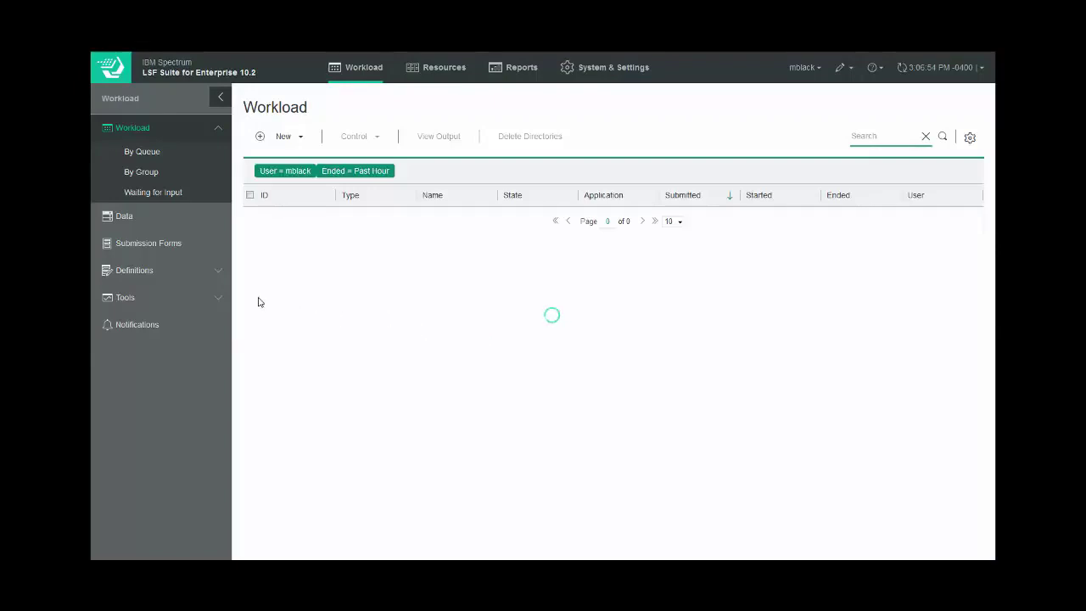
Step: Open the Resources dashboard and start editing the navigation
{"action": "left_click", "coordinate": [443, 69]}
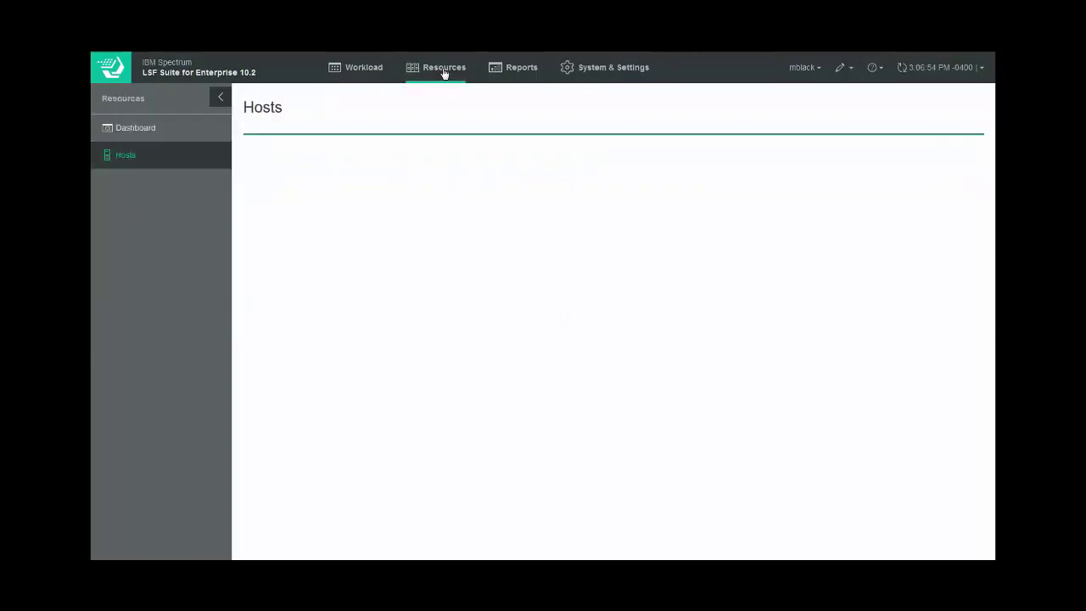
{"action": "left_click", "coordinate": [139, 130]}
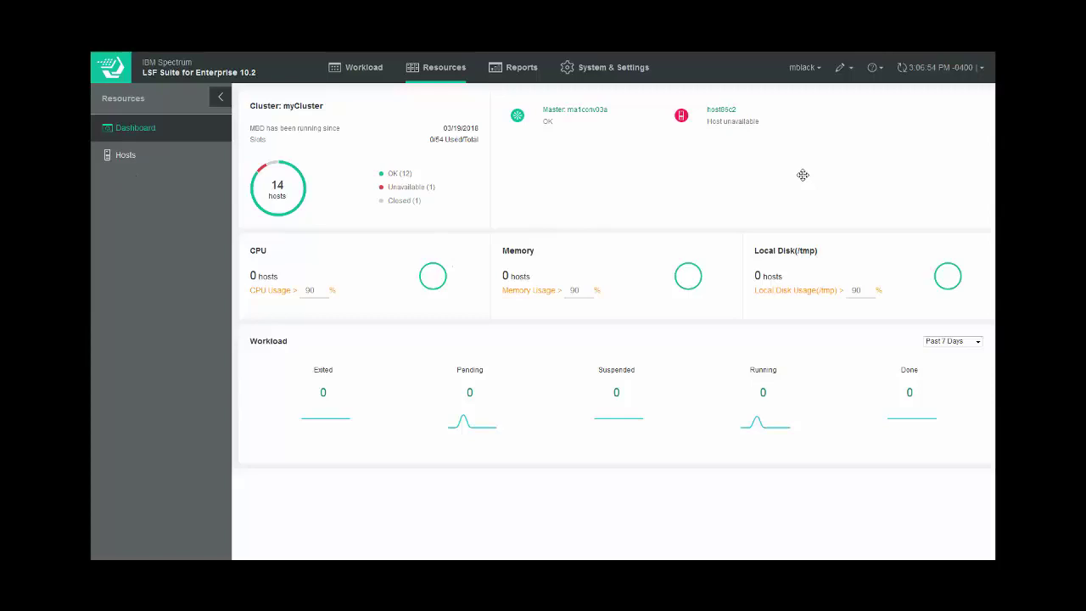
{"action": "left_click", "coordinate": [843, 71]}
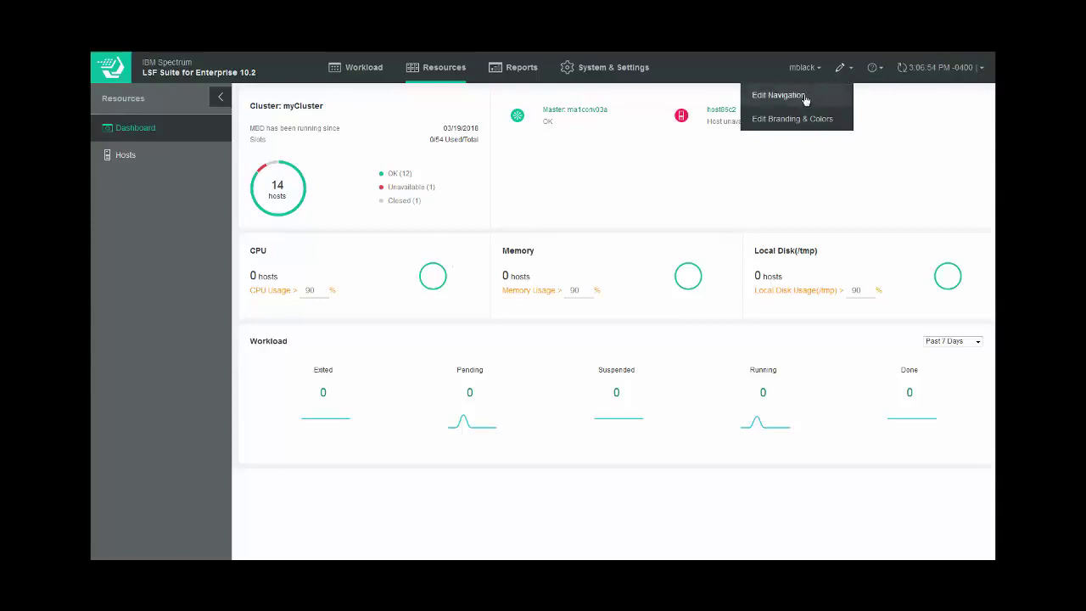
{"action": "left_click", "coordinate": [805, 101]}
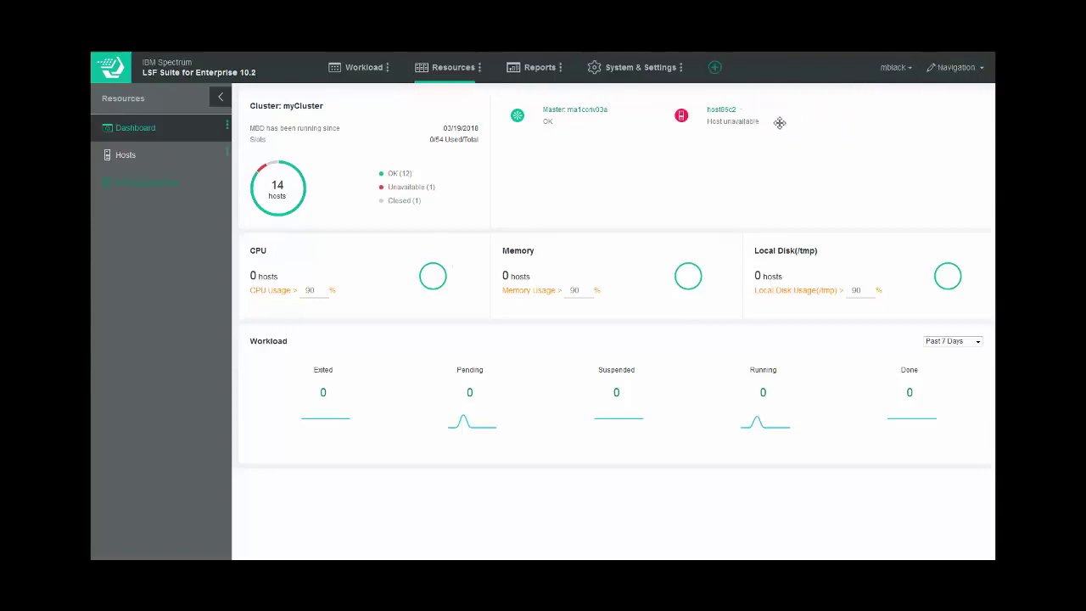
Step: Add a custom page named Kibana to the Resources navigation, entering the Kibana server's http URL
{"action": "left_click", "coordinate": [160, 188]}
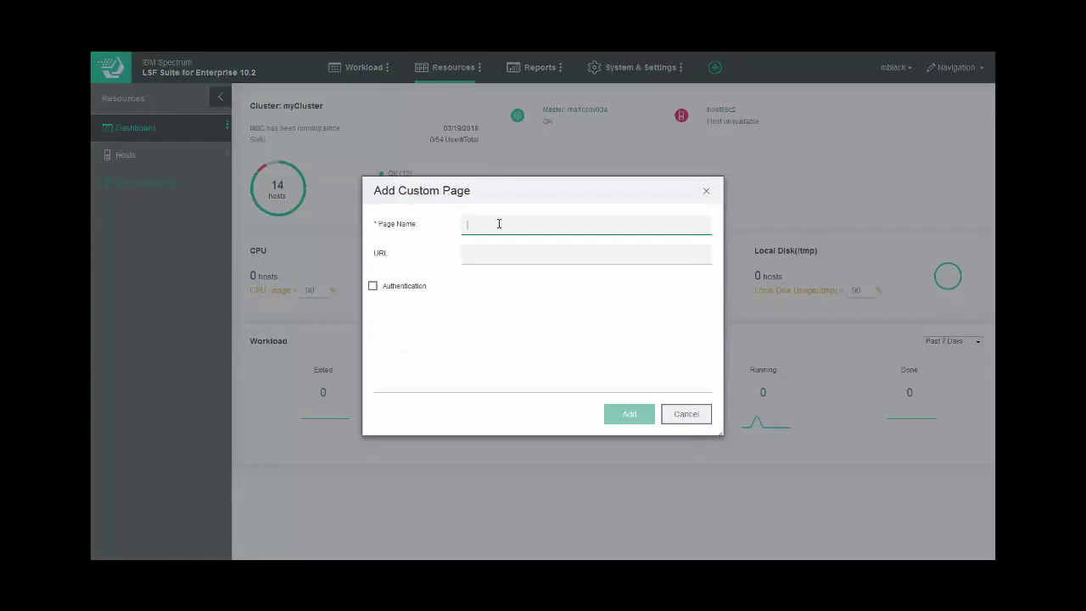
{"action": "type", "text": "Kibana"}
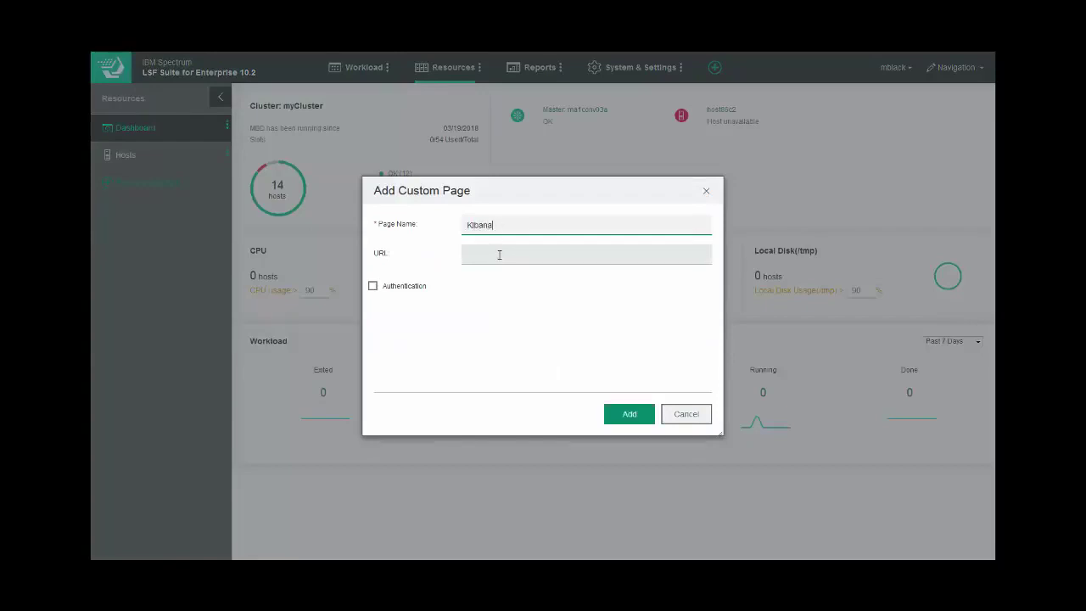
{"action": "left_click", "coordinate": [500, 255]}
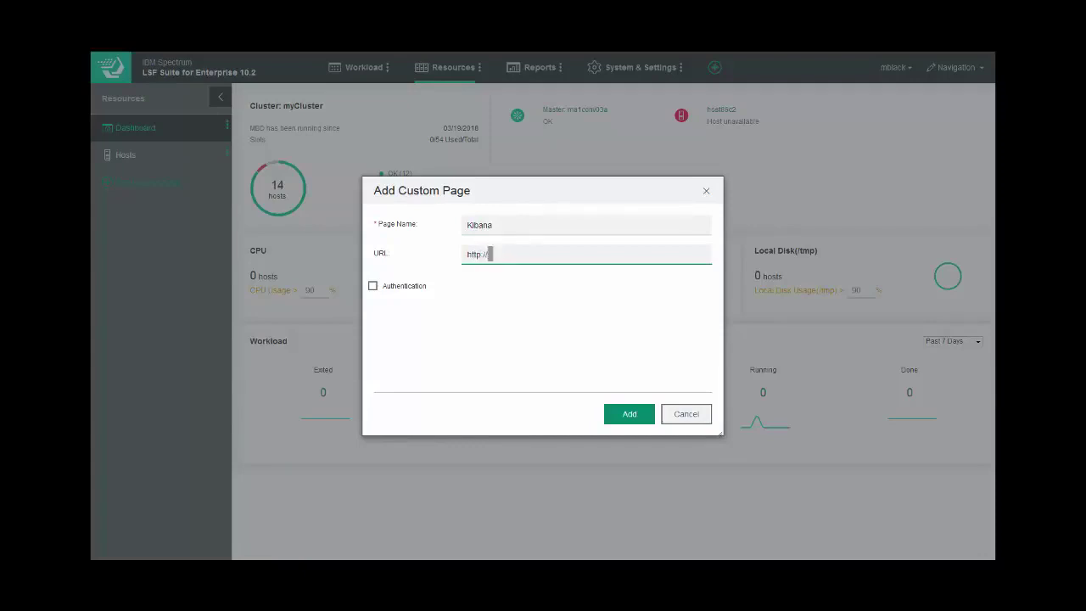
{"action": "type", "text": "http://••••••"}
{"action": "left_click", "coordinate": [635, 413]}
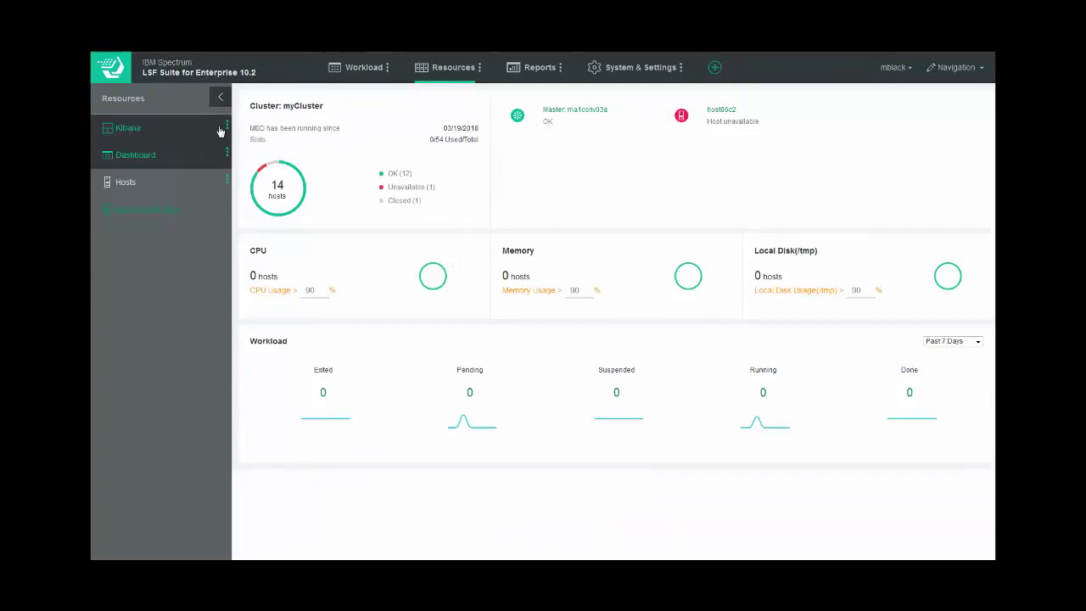
Step: Open the new Kibana page, and apply the navigation changes and exit editing
{"action": "left_click", "coordinate": [126, 132]}
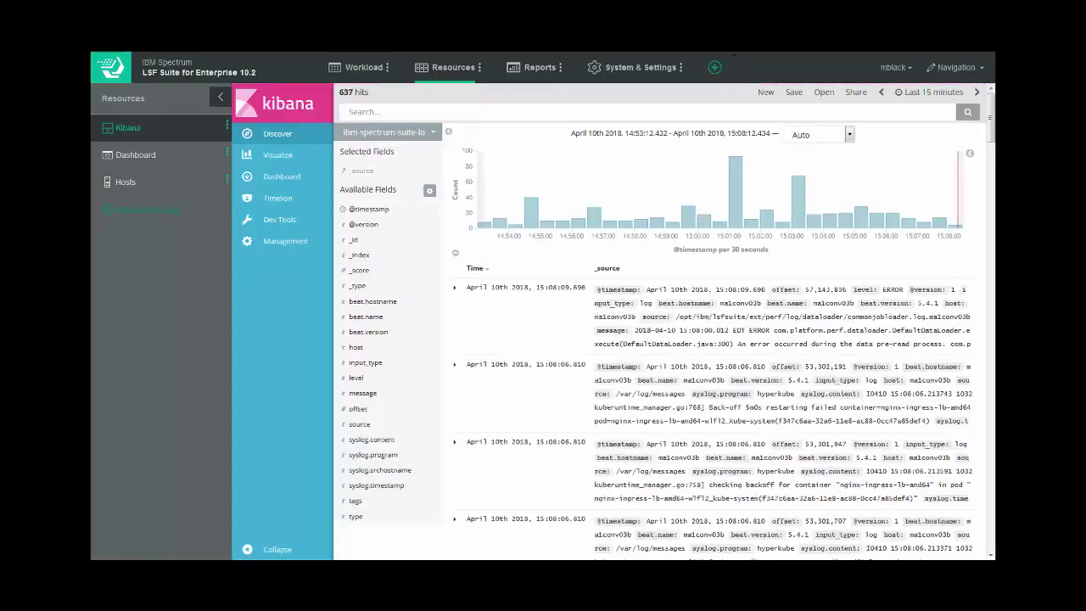
{"action": "left_click", "coordinate": [950, 75]}
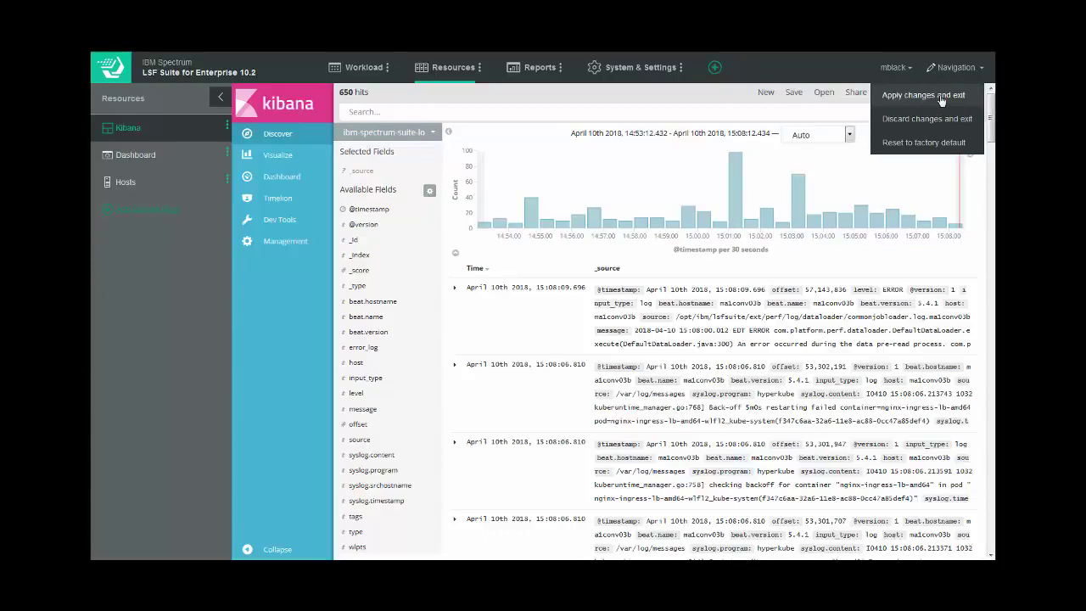
{"action": "left_click", "coordinate": [940, 98]}
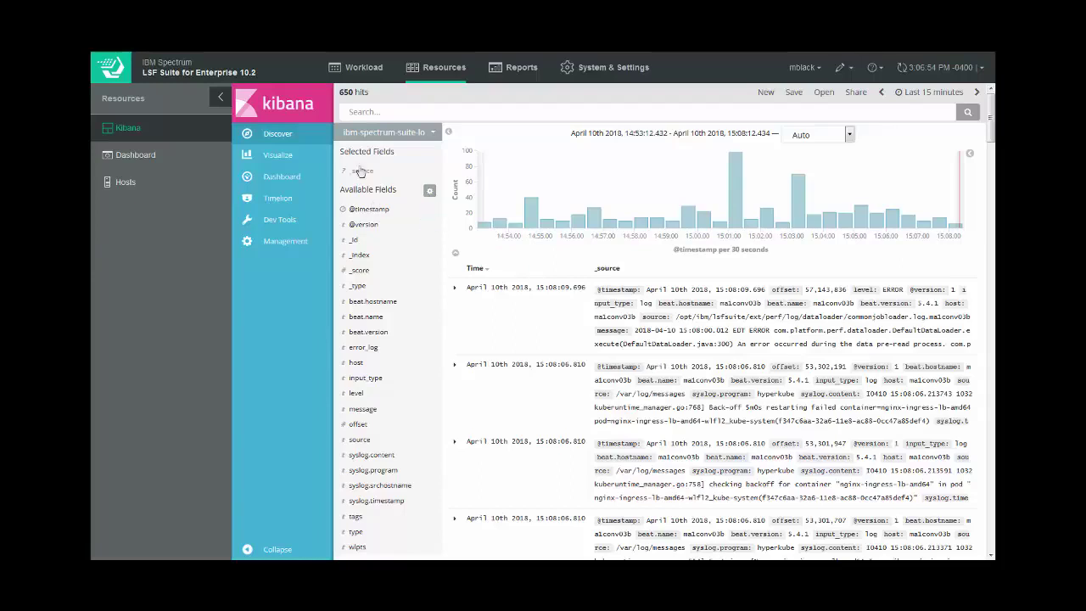
Step: View the saved visualizations and the saved dashboards in the embedded Kibana page
{"action": "left_click", "coordinate": [278, 156]}
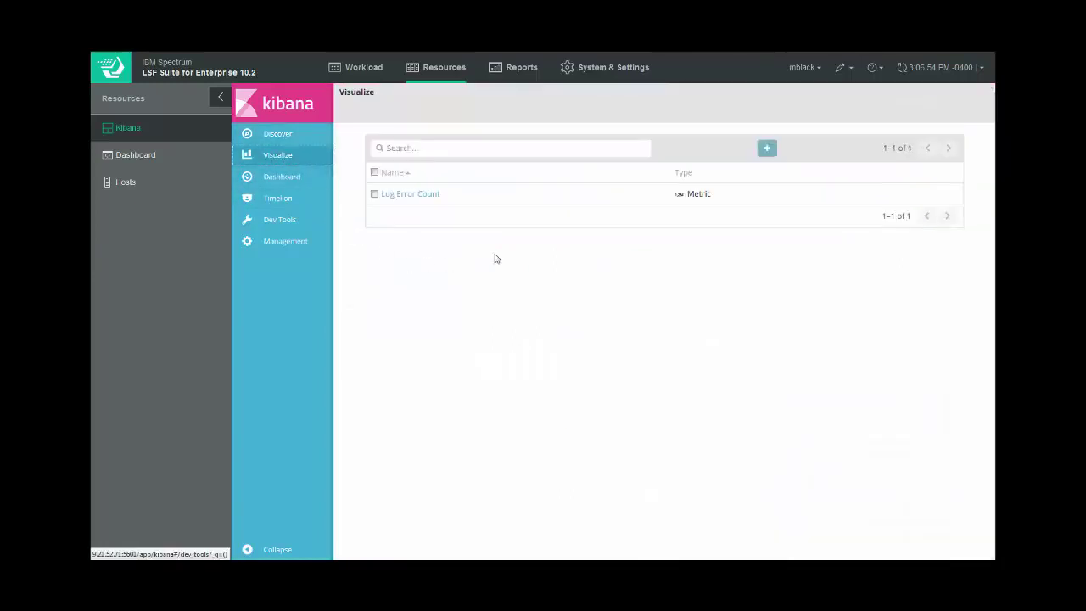
{"action": "left_click", "coordinate": [280, 183]}
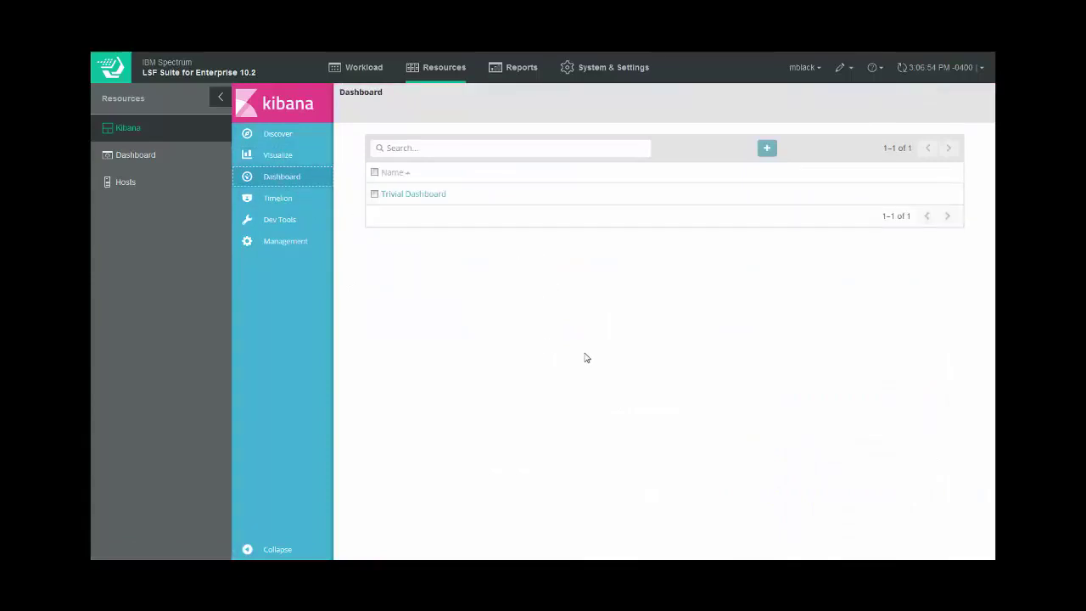